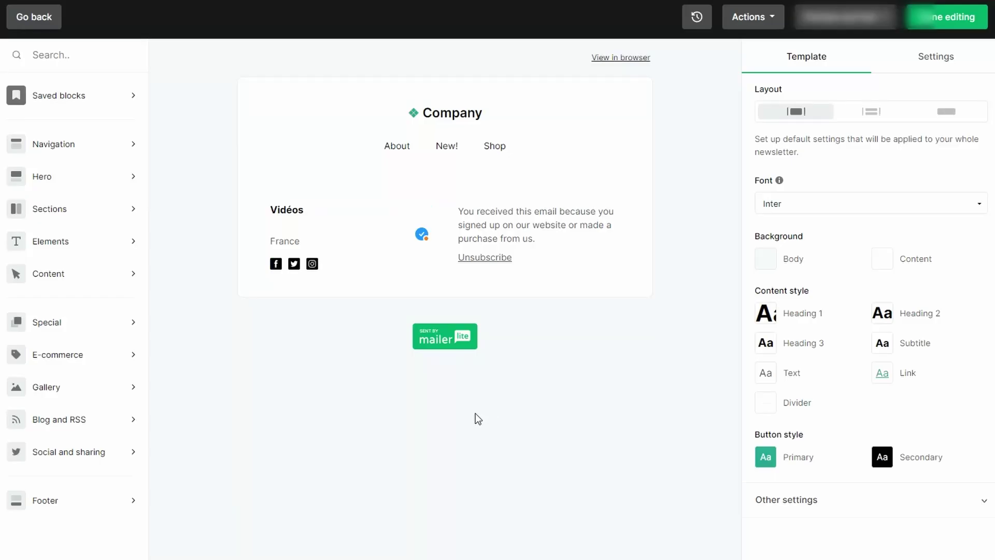
Step: Add a Quiz block to the email below the navigation links and preview its results and intro pages
{"action": "mouse_move", "coordinate": [55, 327]}
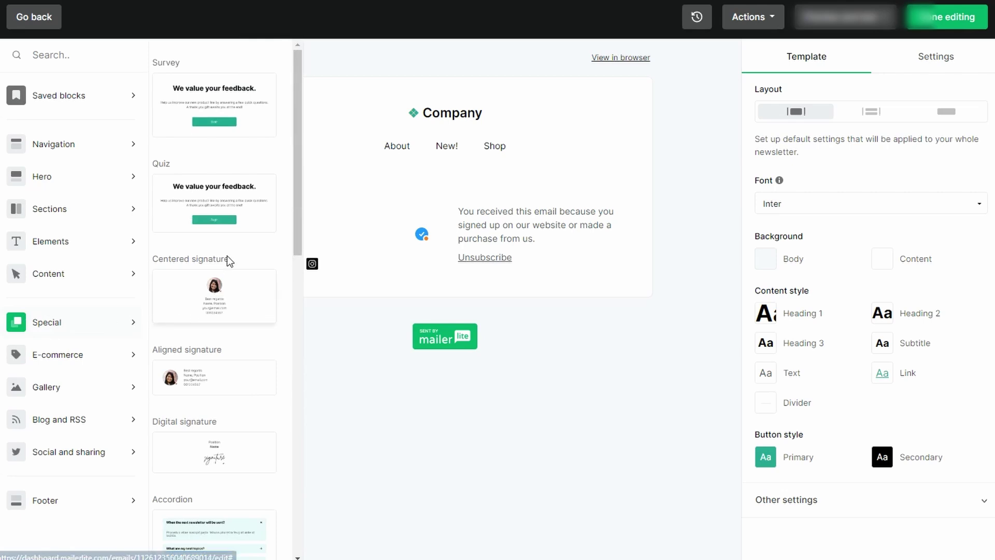
{"action": "left_click_drag", "start_coordinate": [204, 184], "coordinate": [420, 165]}
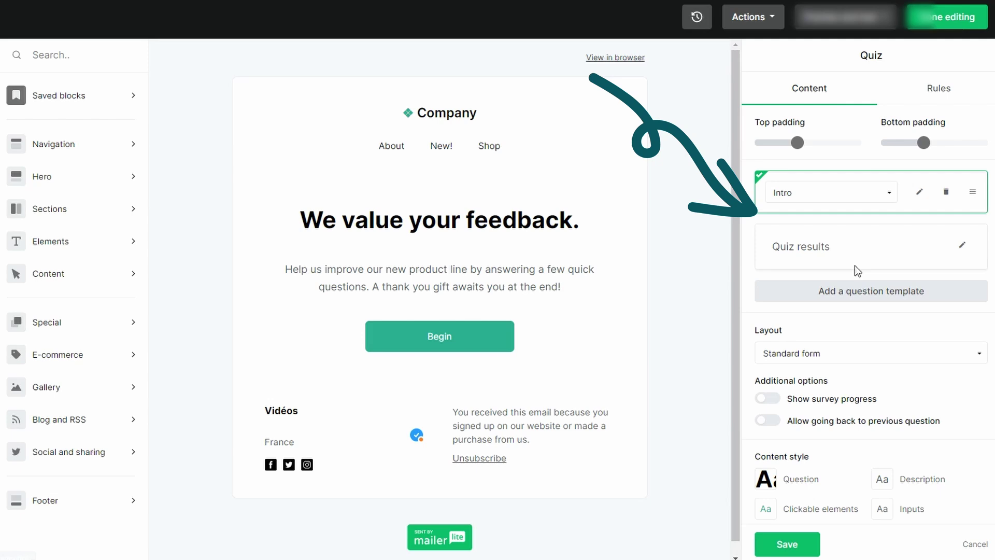
{"action": "left_click", "coordinate": [904, 259]}
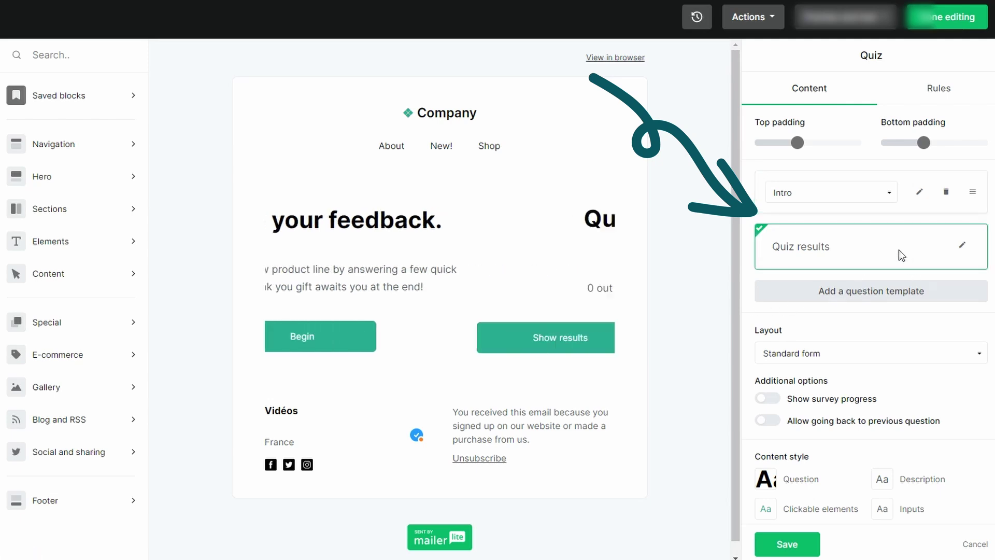
{"action": "left_click", "coordinate": [887, 209]}
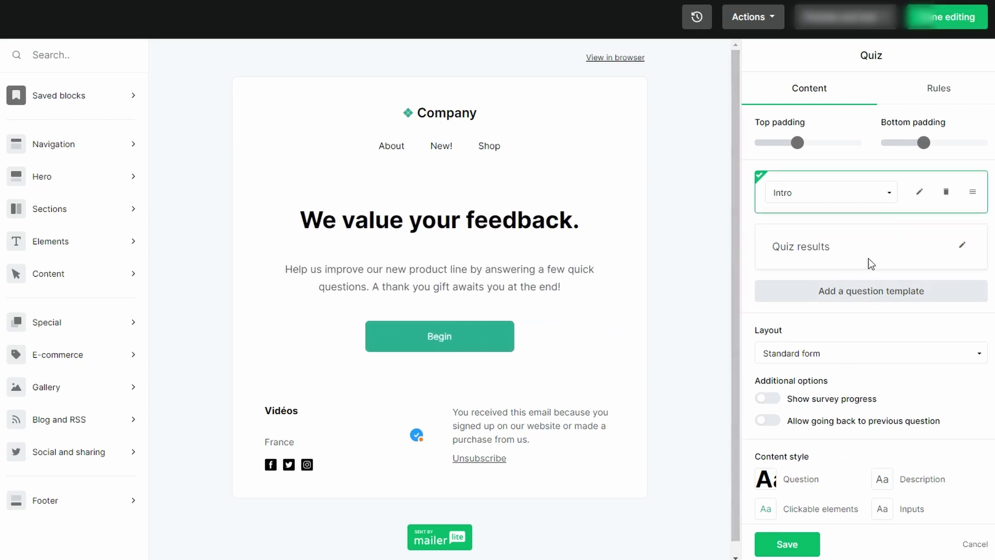
Step: Add a question template to the quiz as a second Intro page and open it for editing
{"action": "left_click", "coordinate": [916, 289]}
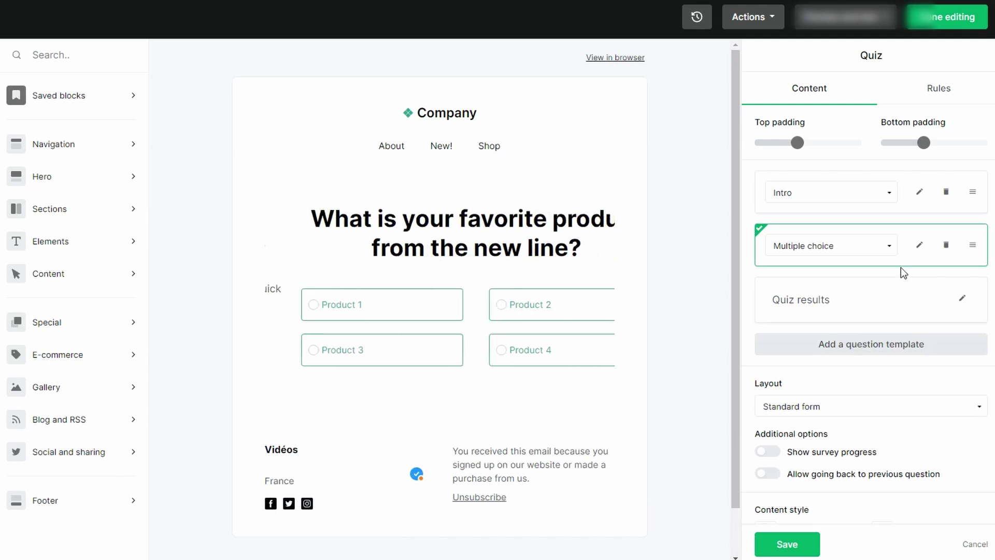
{"action": "left_click", "coordinate": [881, 246]}
{"action": "left_click", "coordinate": [842, 268]}
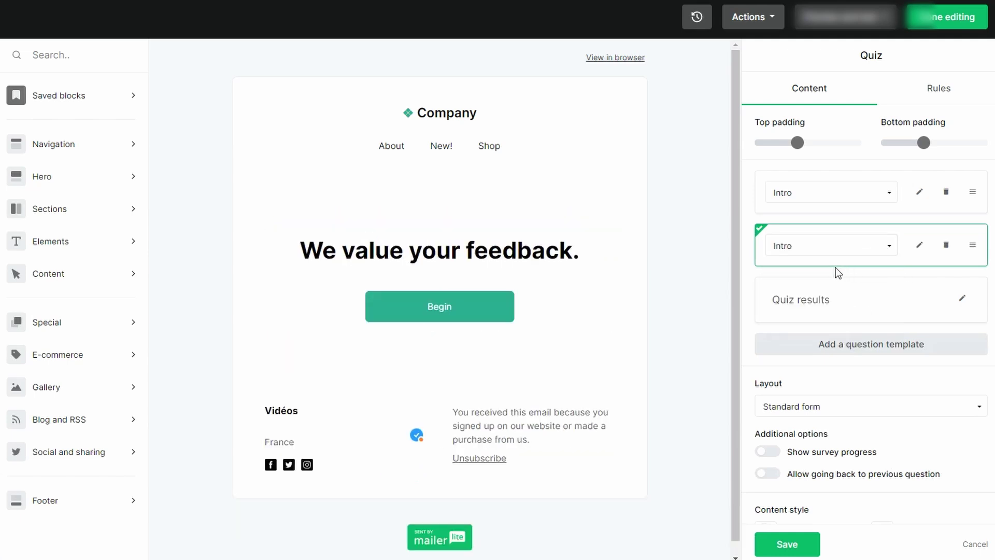
{"action": "left_click", "coordinate": [919, 246]}
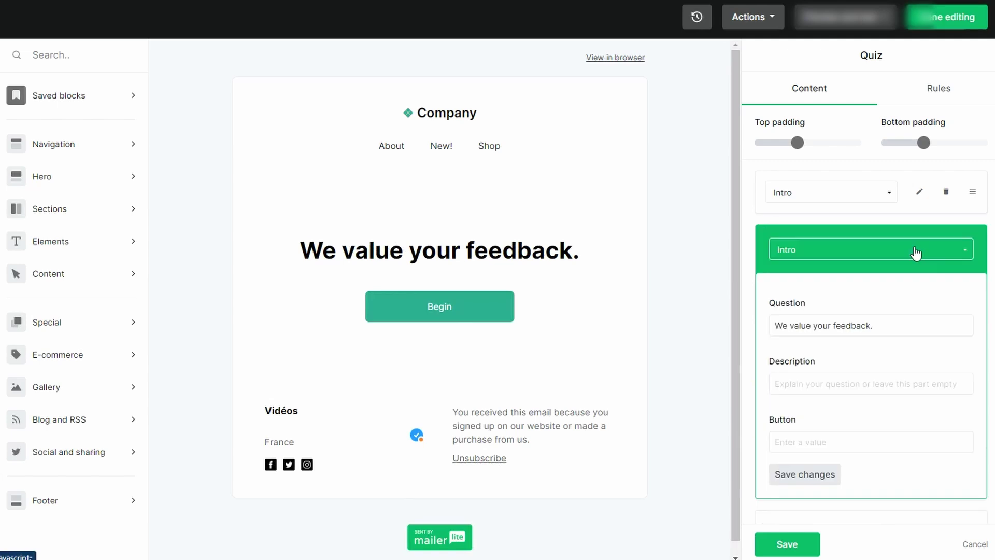
Step: Try the description "texte" on the second Intro page and clear it again
{"action": "left_click", "coordinate": [854, 384]}
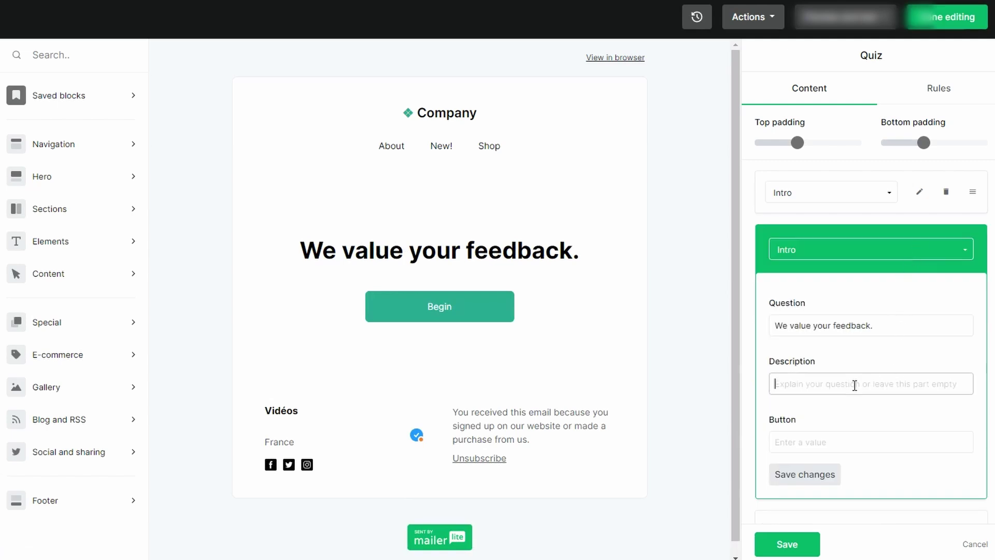
{"action": "type", "text": "texte"}
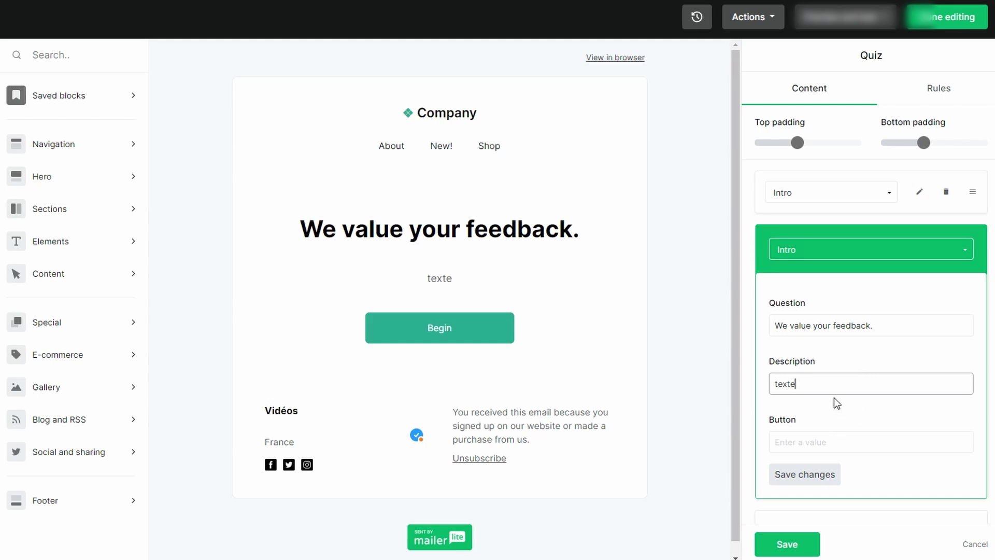
{"action": "key", "text": "BackSpace"}
{"action": "key", "text": "BackSpace"}
{"action": "key", "text": "BackSpace"}
{"action": "key", "text": "BackSpace"}
{"action": "key", "text": "BackSpace"}
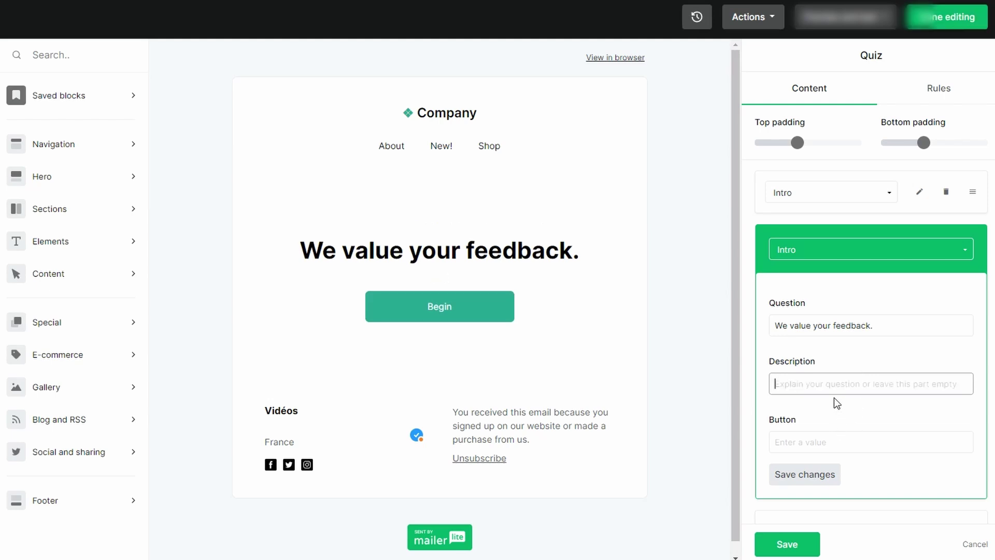
Step: Label the second Intro page's button "valider" and change the page type to Multiple image choice
{"action": "left_click", "coordinate": [835, 440]}
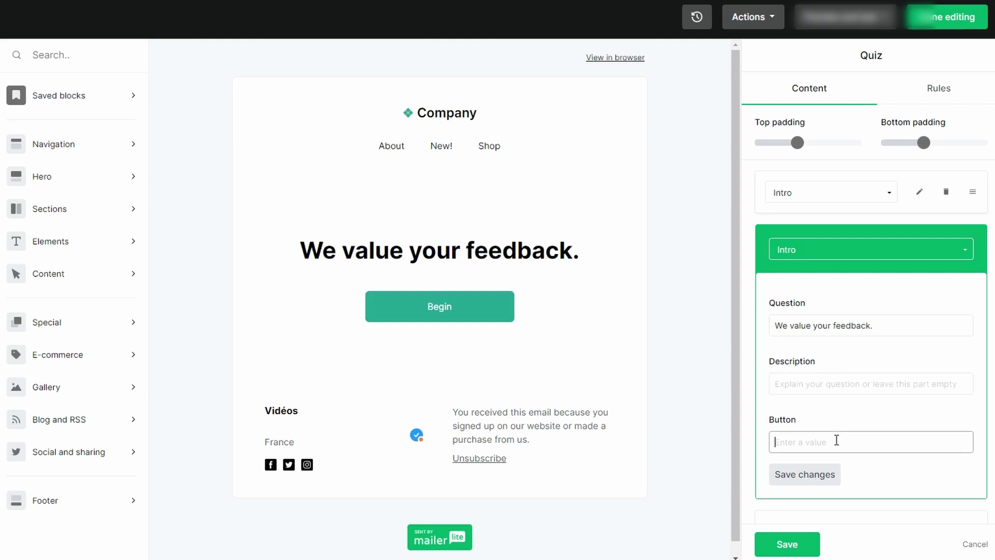
{"action": "type", "text": "valider"}
{"action": "left_click", "coordinate": [901, 256]}
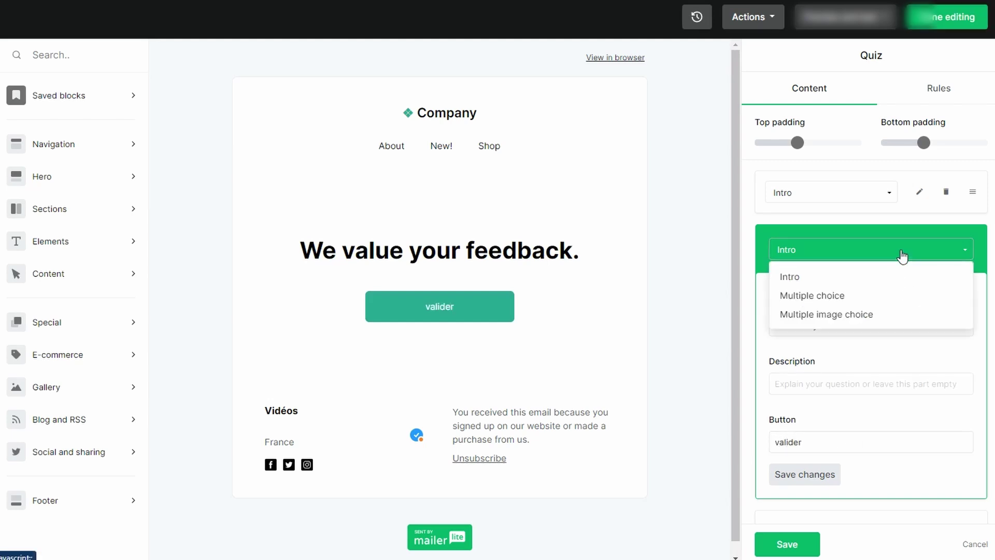
{"action": "left_click", "coordinate": [864, 295]}
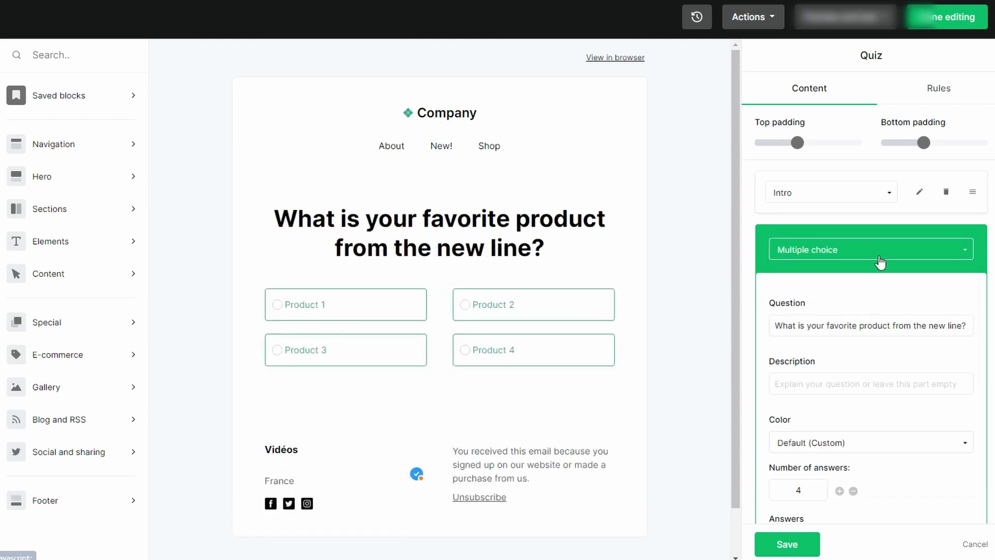
{"action": "left_click", "coordinate": [879, 257]}
{"action": "left_click", "coordinate": [855, 313]}
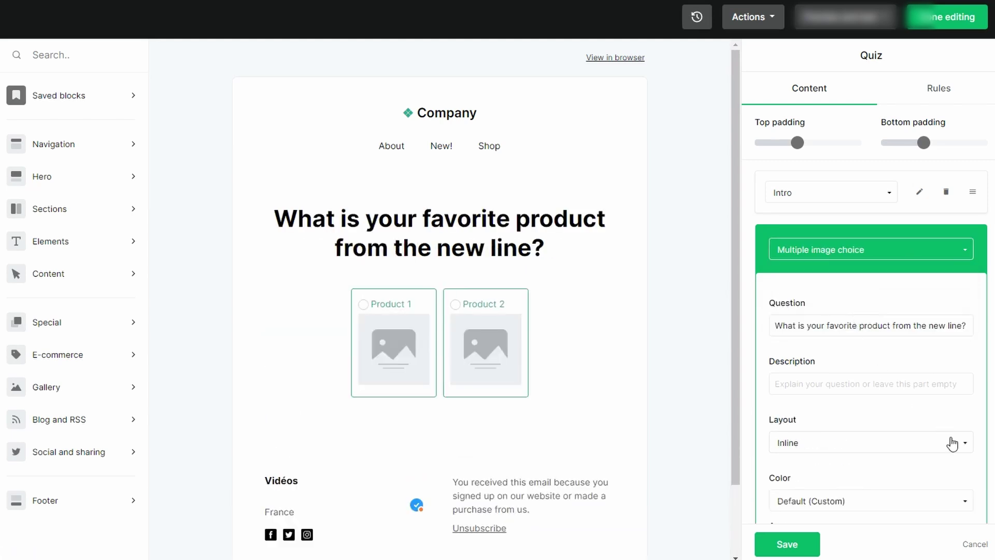
Step: Mark Product 1 as the correct answer of the Multiple image choice question
{"action": "scroll", "coordinate": [824, 433], "scroll_direction": "down", "scroll_amount": 2}
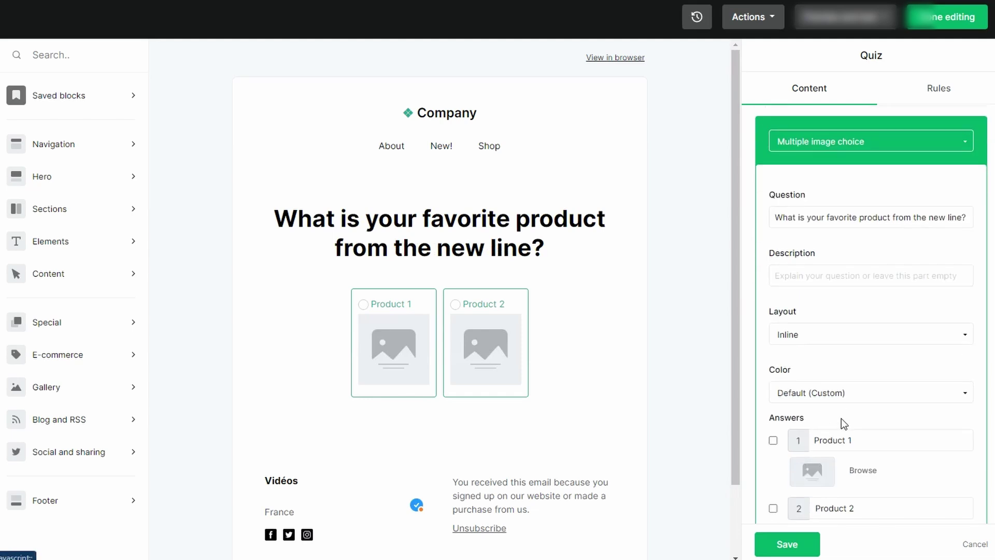
{"action": "scroll", "coordinate": [850, 415], "scroll_direction": "down", "scroll_amount": 2}
{"action": "left_click", "coordinate": [773, 334]}
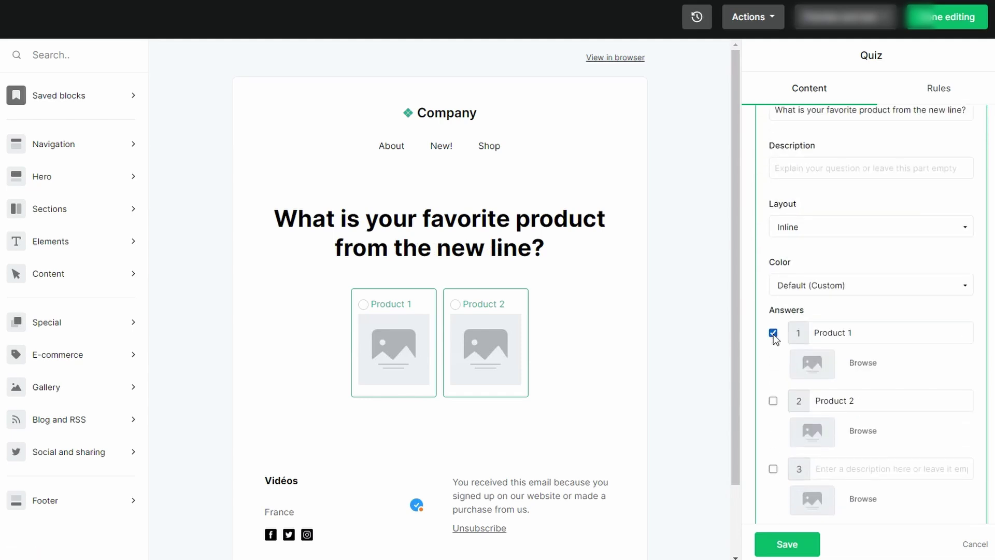
{"action": "scroll", "coordinate": [810, 344], "scroll_direction": "down", "scroll_amount": 2}
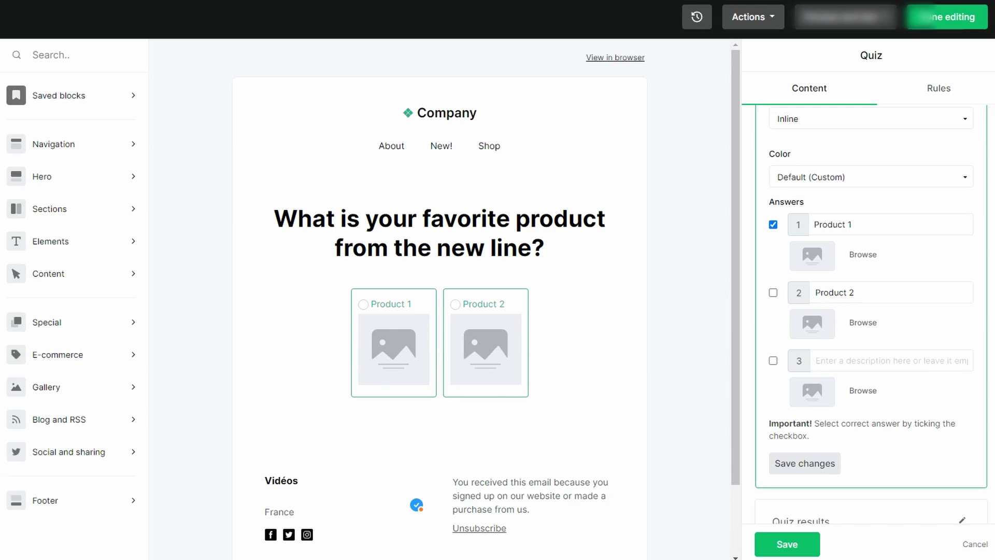
Step: Show the survey progress with the wording "sur" and try the option that allows going back to the previous question
{"action": "scroll", "coordinate": [780, 247], "scroll_direction": "down", "scroll_amount": 8}
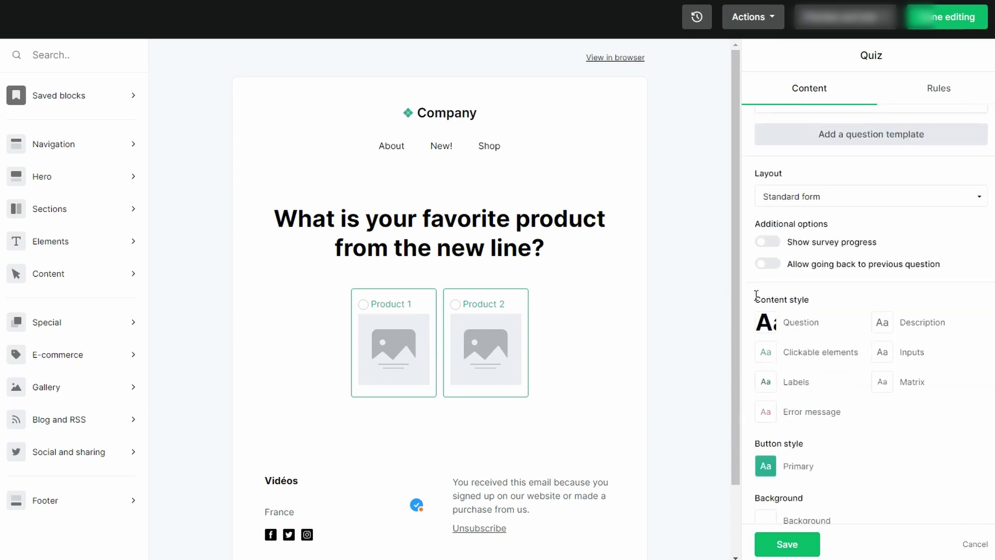
{"action": "left_click", "coordinate": [767, 241]}
{"action": "double_click", "coordinate": [763, 268]}
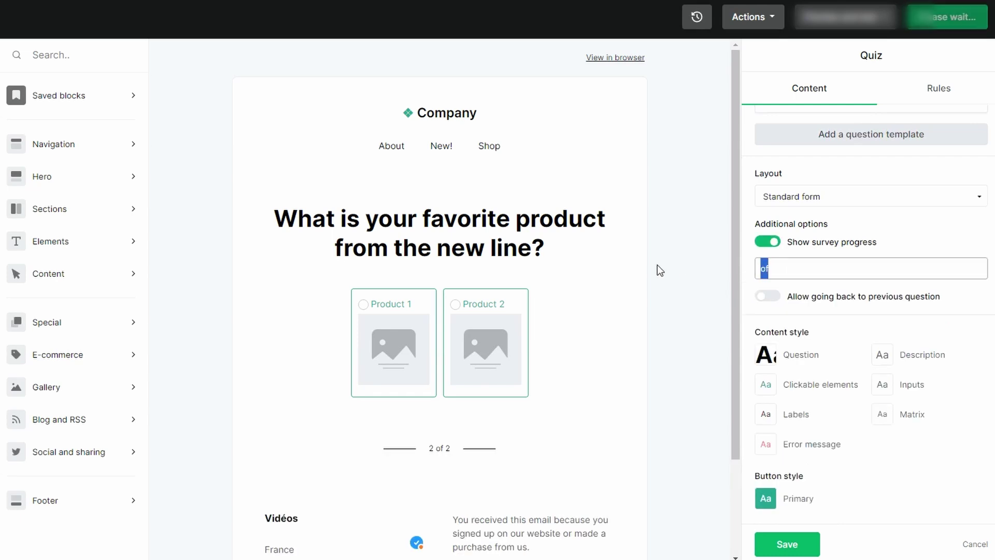
{"action": "type", "text": "sur"}
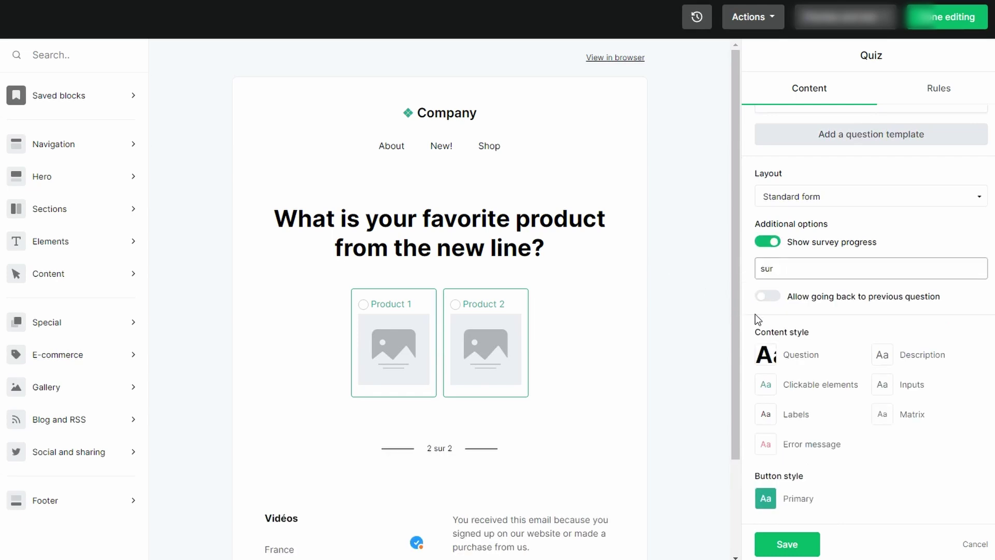
{"action": "left_click", "coordinate": [776, 297]}
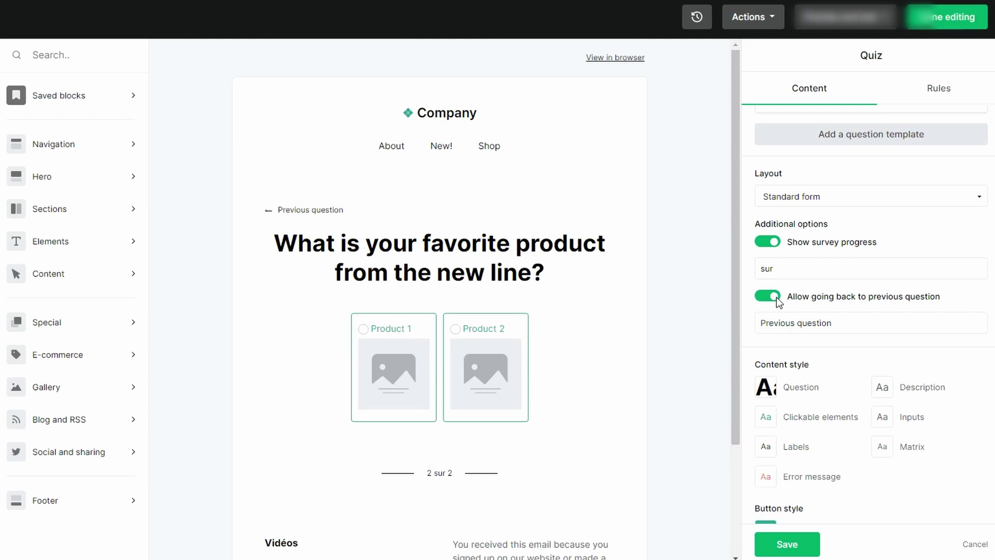
{"action": "left_click", "coordinate": [776, 297]}
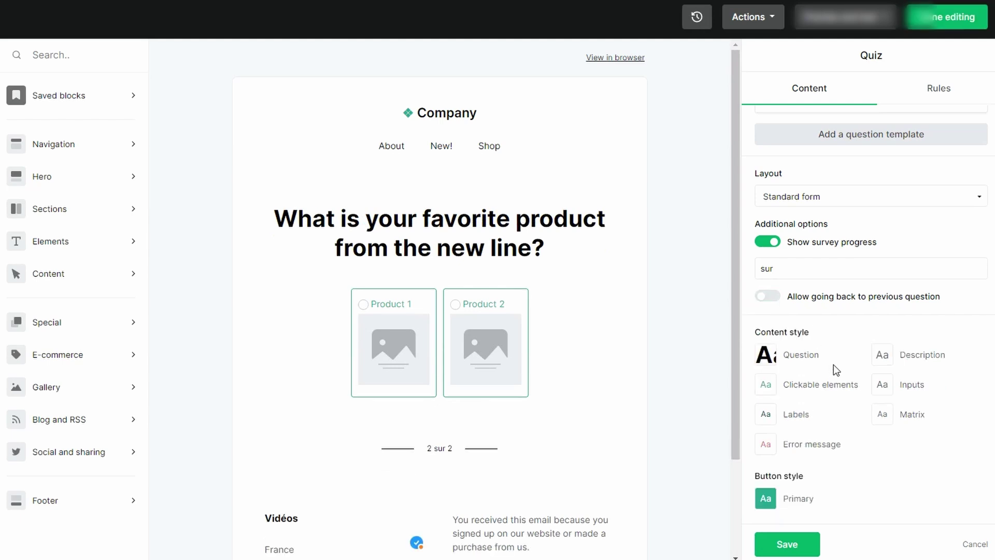
Step: Reduce the font size of the quiz's Question style and open the Clickable elements style
{"action": "scroll", "coordinate": [839, 444], "scroll_direction": "down", "scroll_amount": 1}
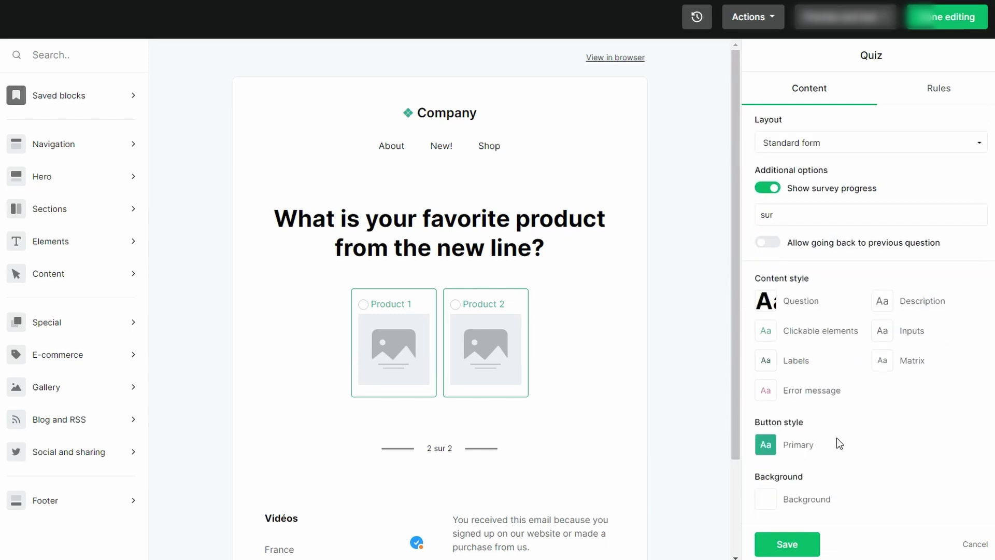
{"action": "left_click", "coordinate": [766, 300]}
{"action": "left_click", "coordinate": [701, 301]}
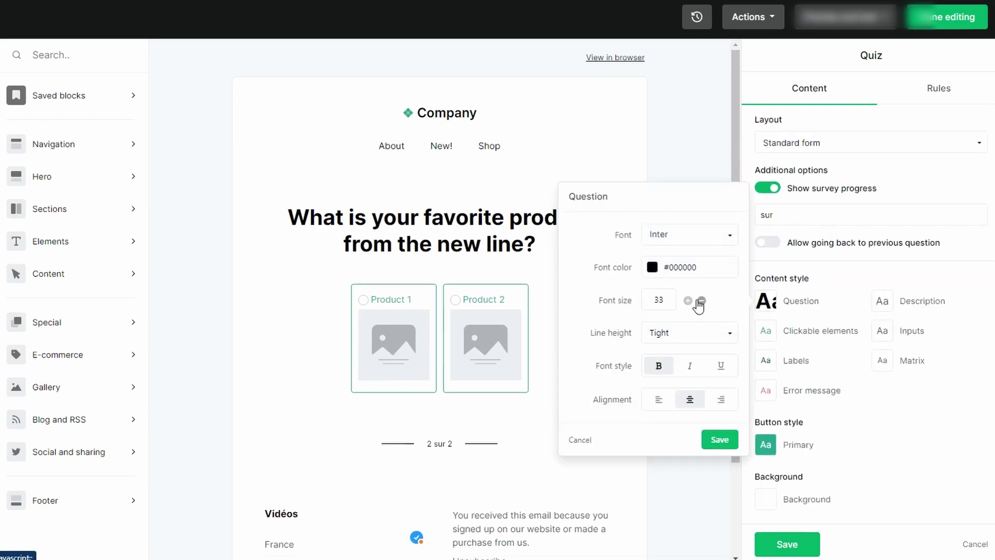
{"action": "left_click", "coordinate": [770, 335]}
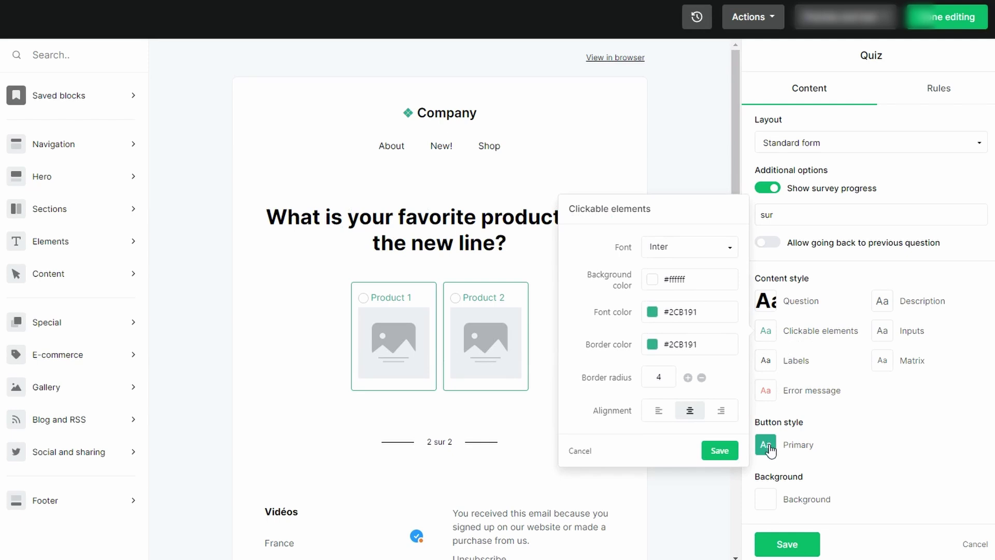
Step: Recolor the quiz's Primary button style dark red and save the quiz block
{"action": "left_click", "coordinate": [770, 451]}
{"action": "left_click", "coordinate": [581, 304]}
{"action": "left_click", "coordinate": [627, 414]}
{"action": "left_click", "coordinate": [917, 453]}
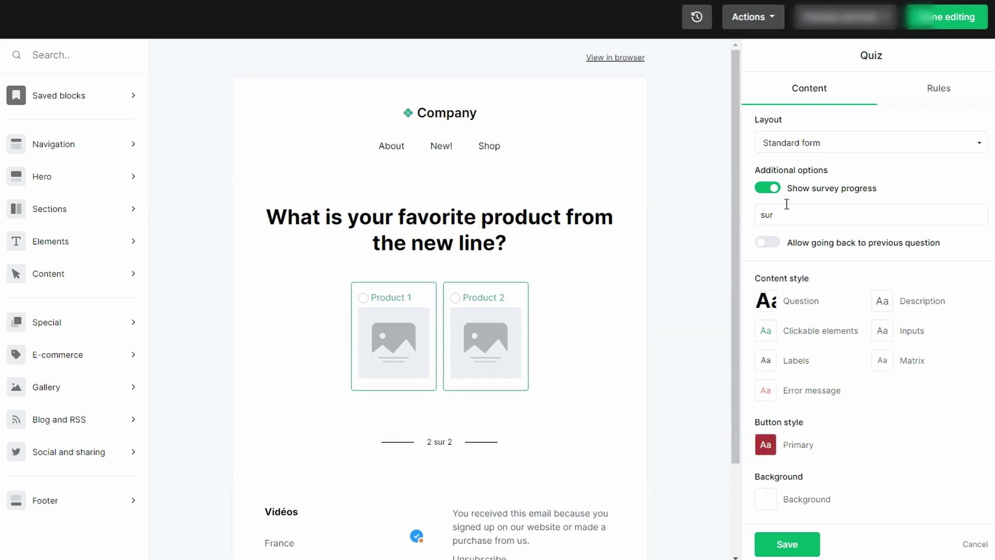
{"action": "left_click", "coordinate": [804, 540]}
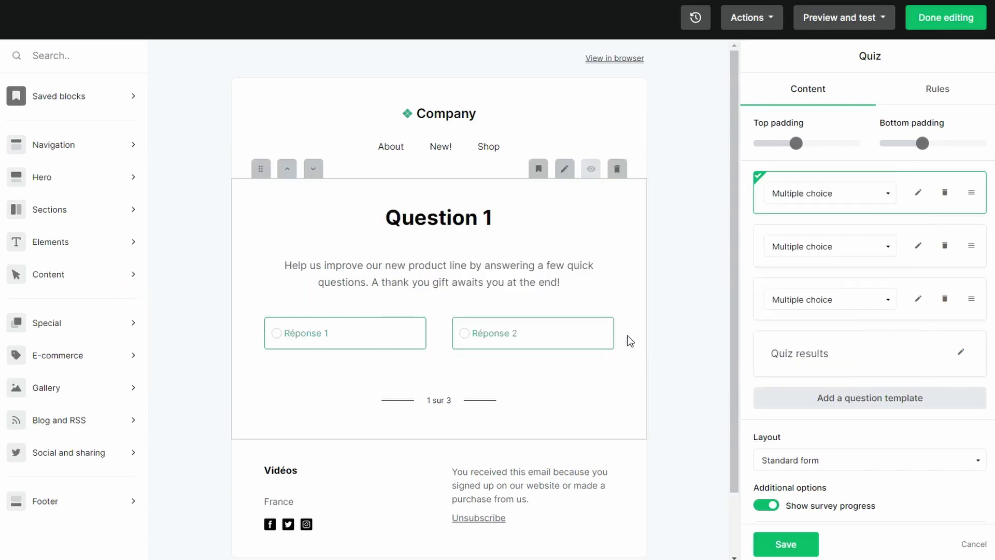
Step: Preview the second and third quiz questions and add a survey rule based on Question 1
{"action": "left_click", "coordinate": [909, 243]}
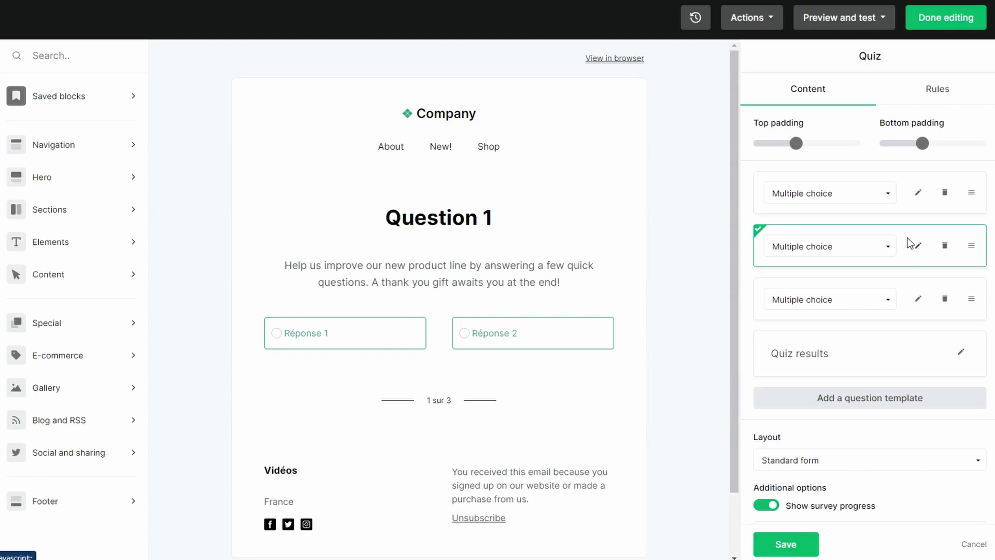
{"action": "left_click", "coordinate": [912, 291]}
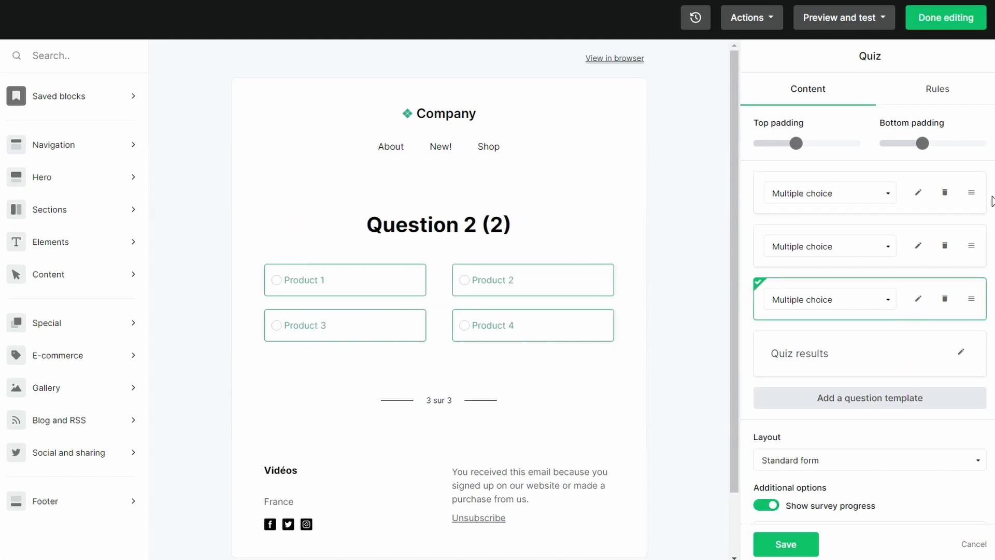
{"action": "left_click", "coordinate": [948, 92]}
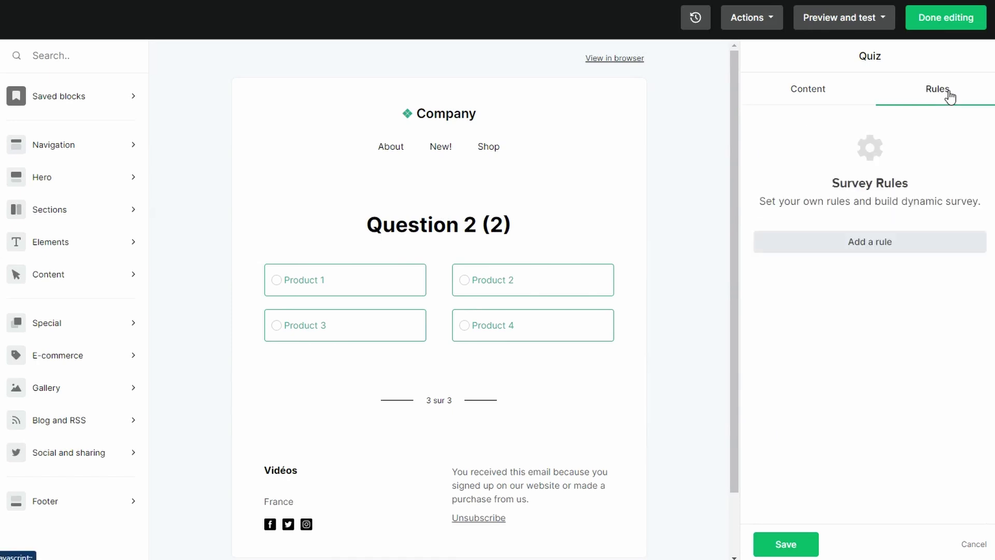
{"action": "left_click", "coordinate": [905, 246]}
{"action": "left_click", "coordinate": [875, 174]}
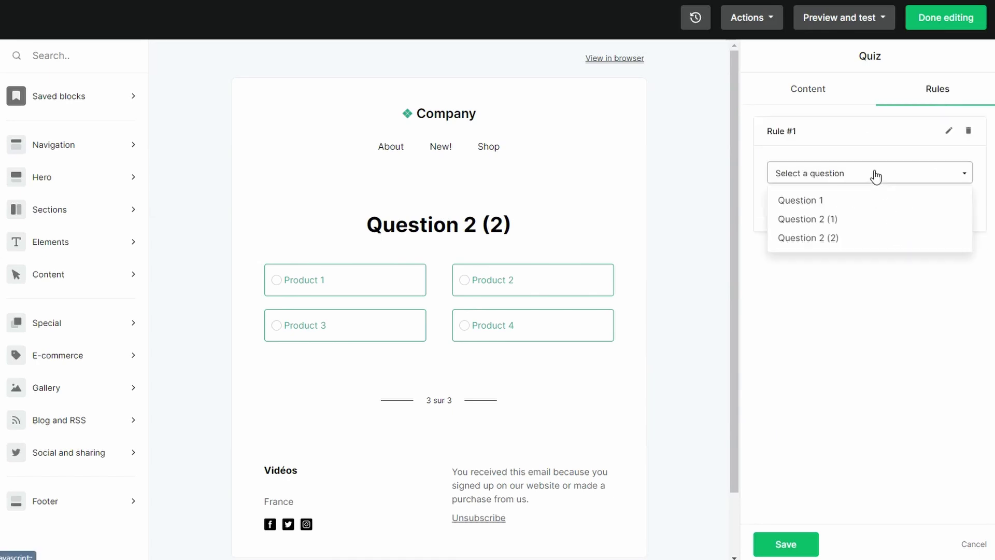
{"action": "left_click", "coordinate": [855, 201]}
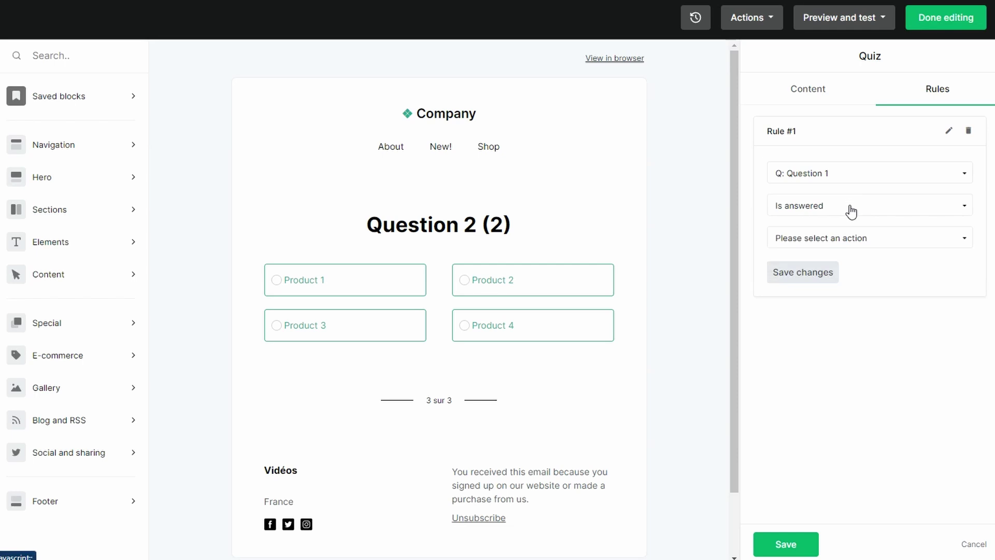
Step: Set the rule's condition to "Is answered with specific answer" with the answer Réponse 1
{"action": "left_click", "coordinate": [851, 207]}
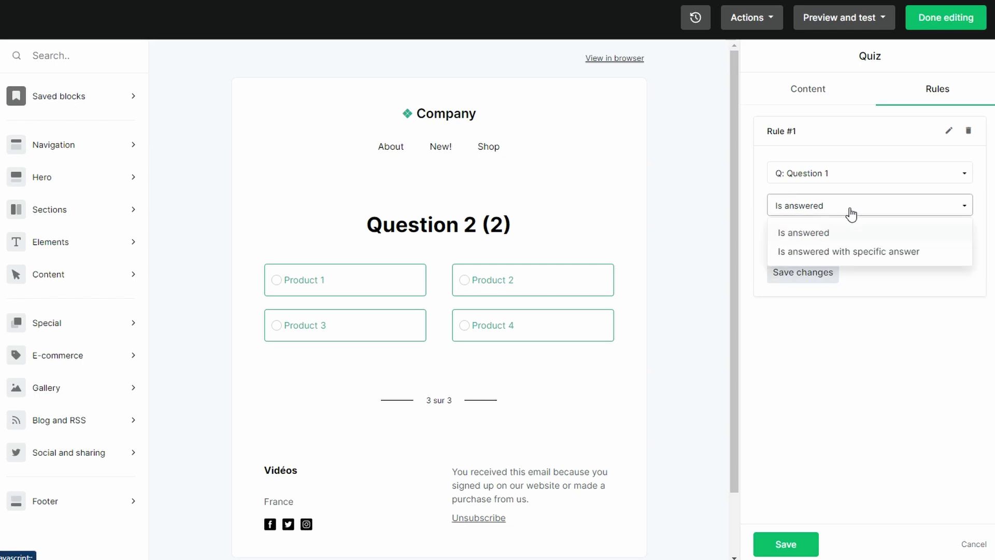
{"action": "left_click", "coordinate": [854, 250]}
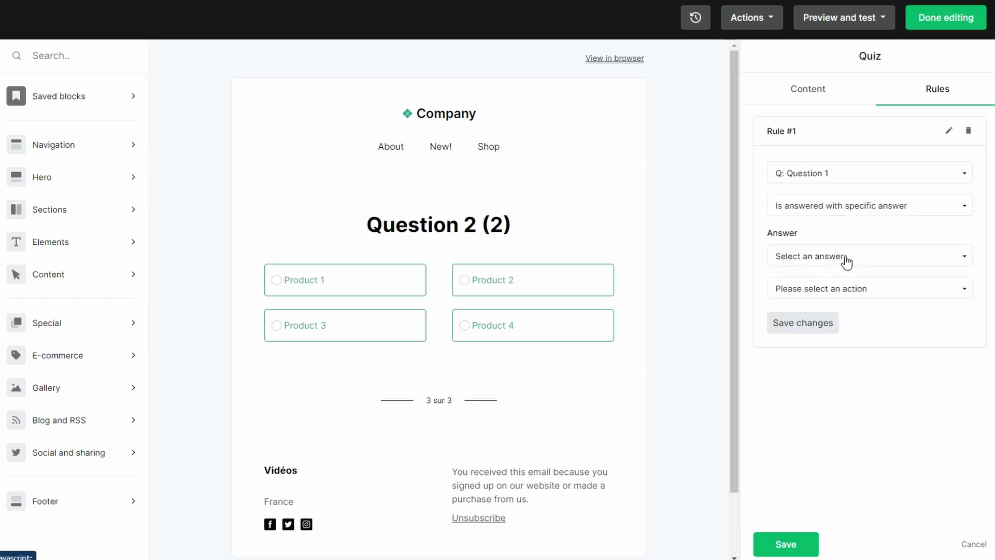
{"action": "left_click", "coordinate": [845, 259]}
{"action": "left_click", "coordinate": [835, 283]}
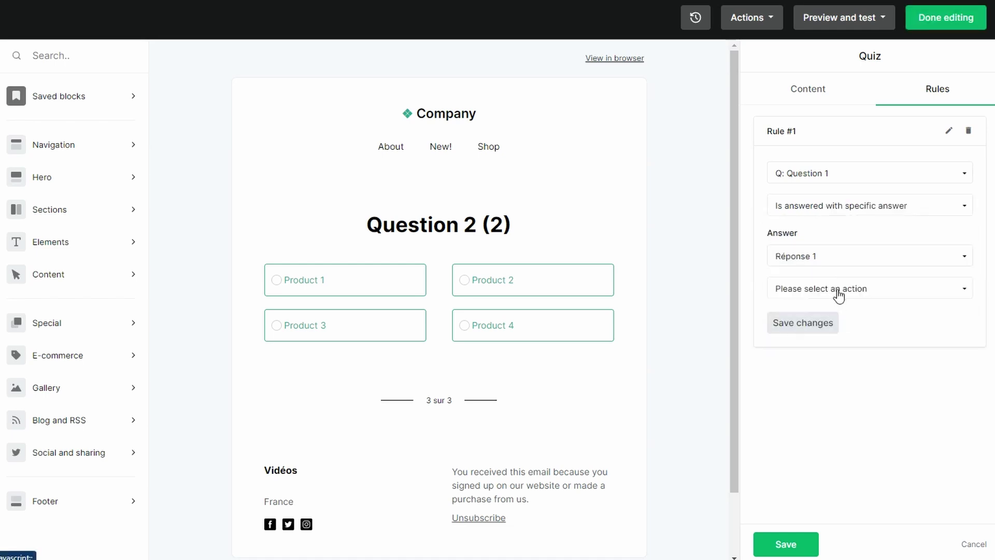
Step: Set the first rule's action to "Skip to the question", choose the question to skip to and save the rule
{"action": "left_click", "coordinate": [835, 294]}
{"action": "left_click", "coordinate": [823, 409]}
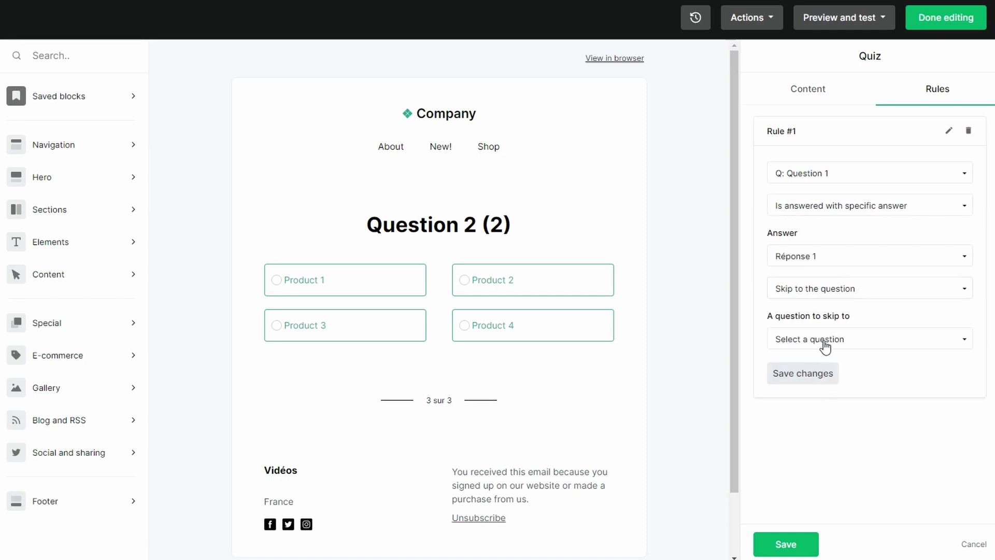
{"action": "left_click", "coordinate": [823, 341]}
{"action": "left_click", "coordinate": [824, 384]}
{"action": "left_click", "coordinate": [813, 373]}
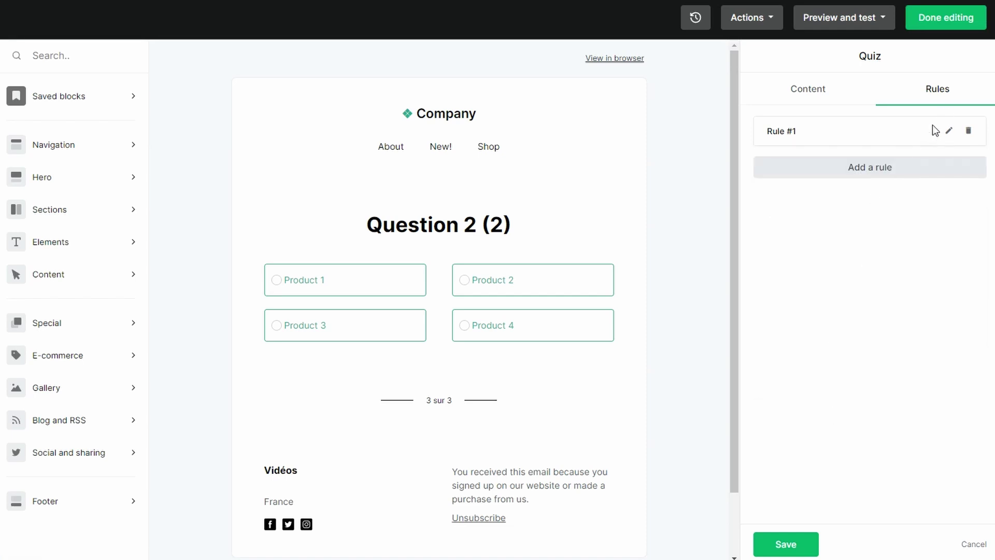
Step: Add a second rule for when Question 1 is answered with the specific answer Réponse 2
{"action": "left_click", "coordinate": [896, 167]}
{"action": "left_click", "coordinate": [830, 218]}
{"action": "left_click", "coordinate": [824, 238]}
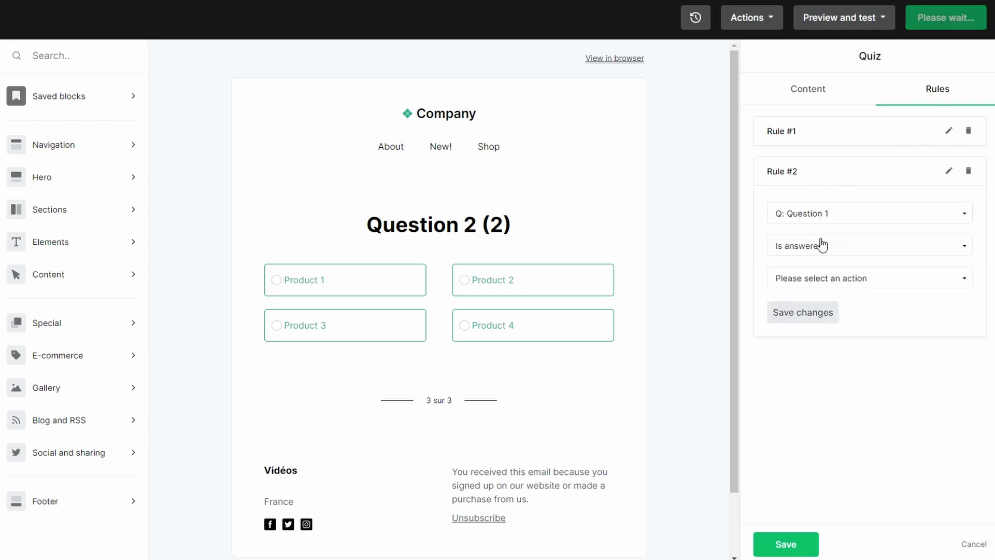
{"action": "left_click", "coordinate": [820, 250]}
{"action": "left_click", "coordinate": [822, 288]}
{"action": "left_click", "coordinate": [817, 294]}
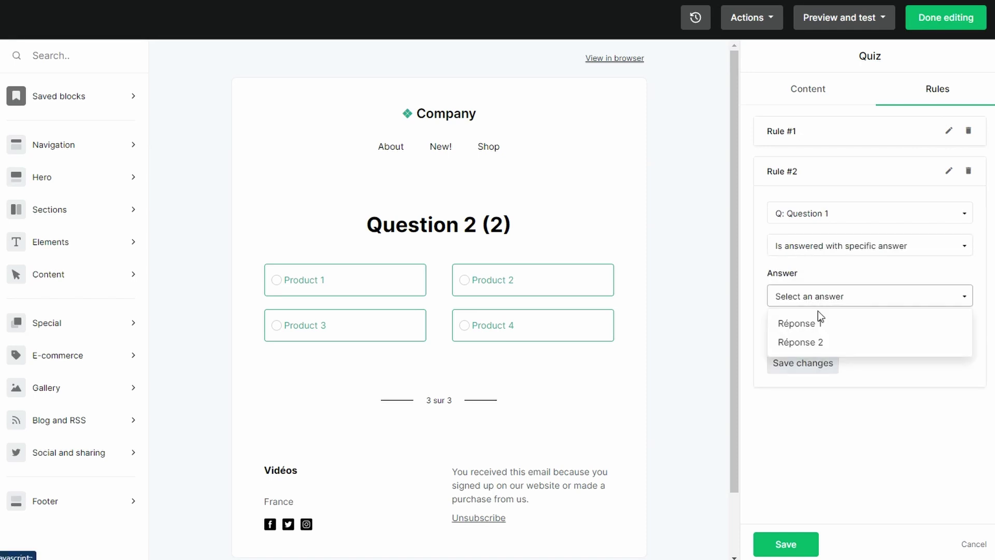
{"action": "left_click", "coordinate": [821, 340]}
Step: Set the second rule's action to "Skip to the question" and open the choice of target question
{"action": "left_click", "coordinate": [819, 332]}
{"action": "left_click", "coordinate": [850, 449]}
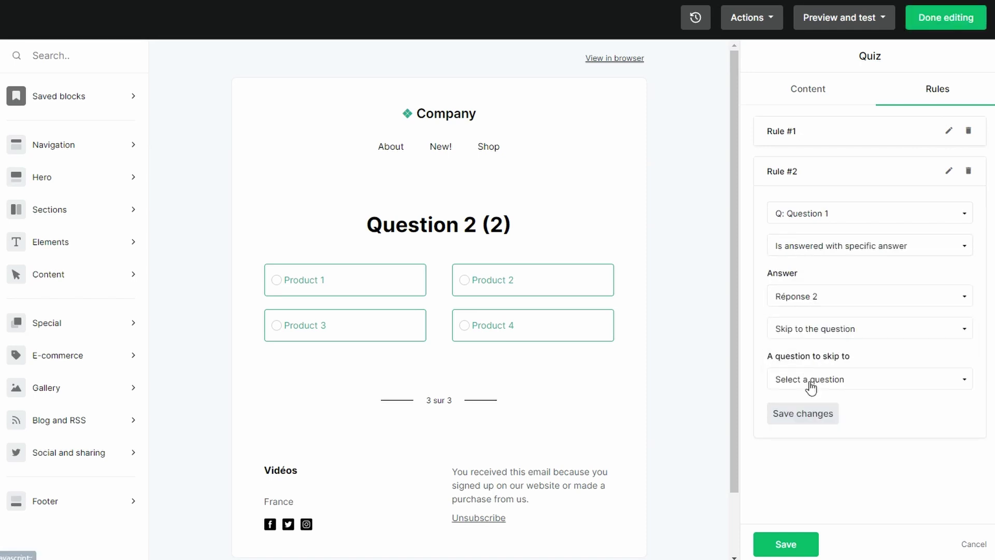
{"action": "left_click", "coordinate": [811, 379]}
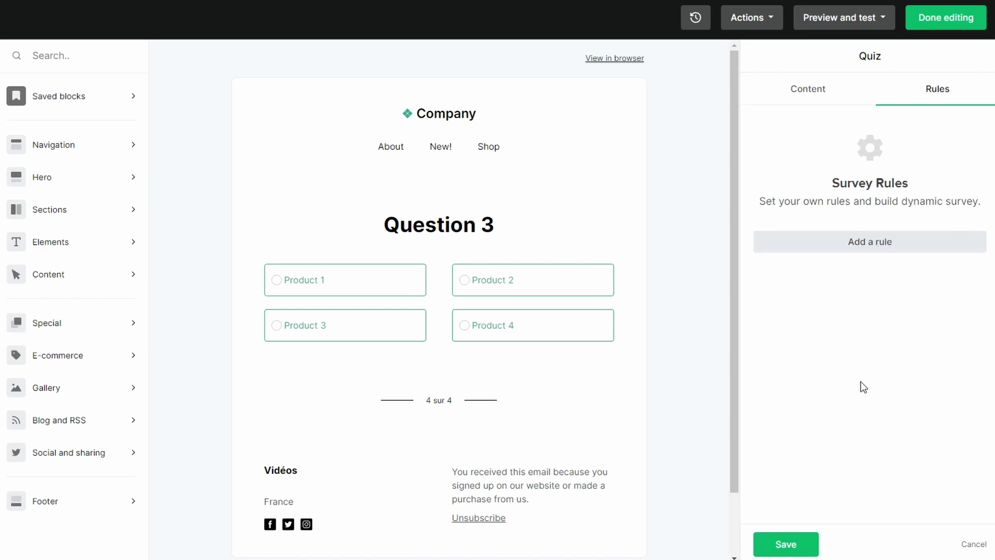
Step: Add a survey rule with the action "Add subscriber to the group" for when Question 3 is answered
{"action": "left_click", "coordinate": [879, 247]}
{"action": "left_click", "coordinate": [824, 179]}
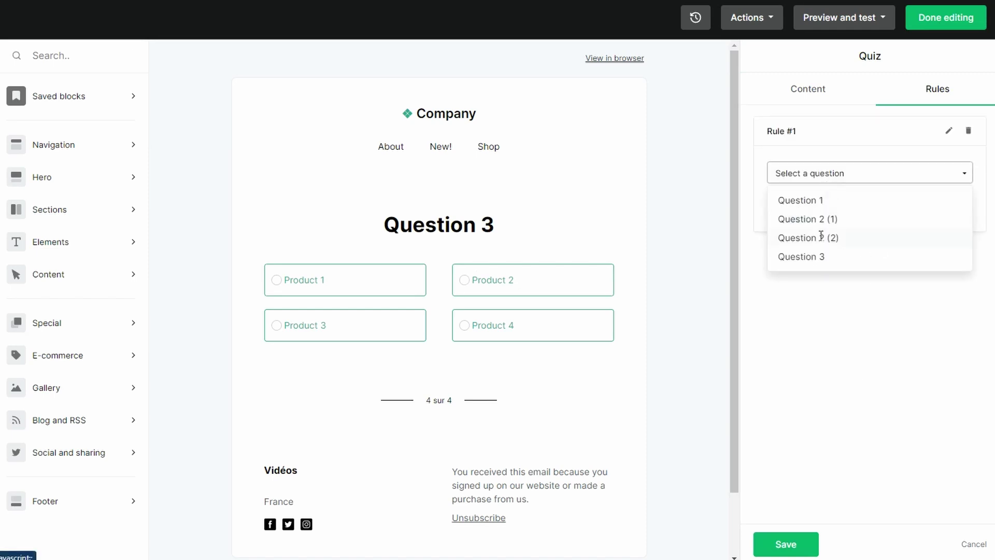
{"action": "left_click", "coordinate": [818, 257]}
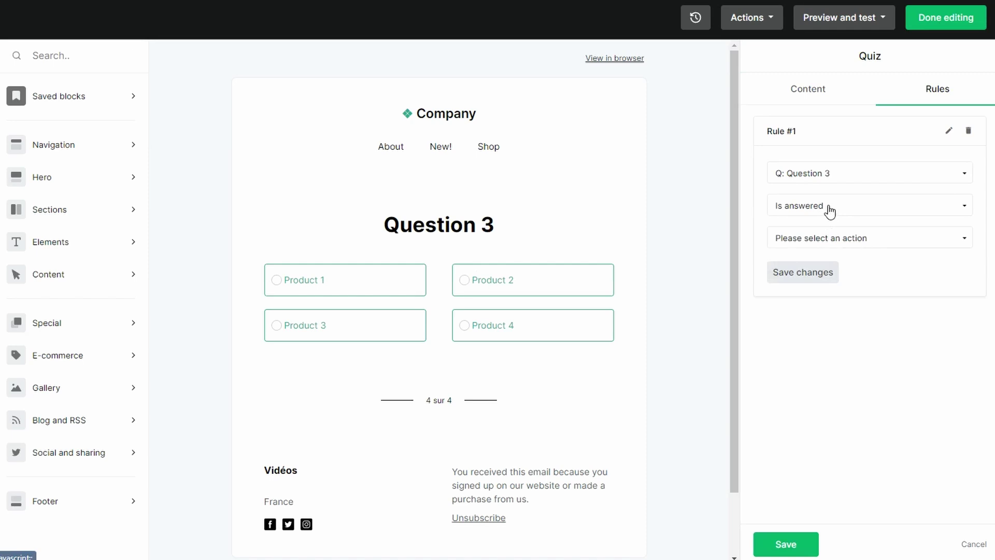
{"action": "left_click", "coordinate": [829, 238]}
{"action": "left_click", "coordinate": [833, 259]}
Step: Choose "A répondu au quiz" as the rule's subscribers group, then save the rule and the quiz block
{"action": "left_click", "coordinate": [835, 288]}
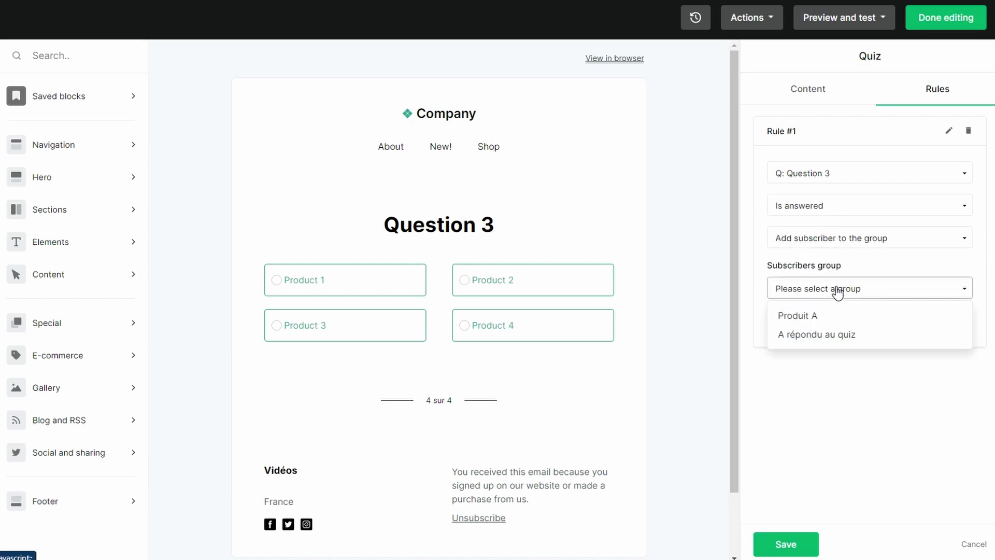
{"action": "left_click", "coordinate": [834, 333]}
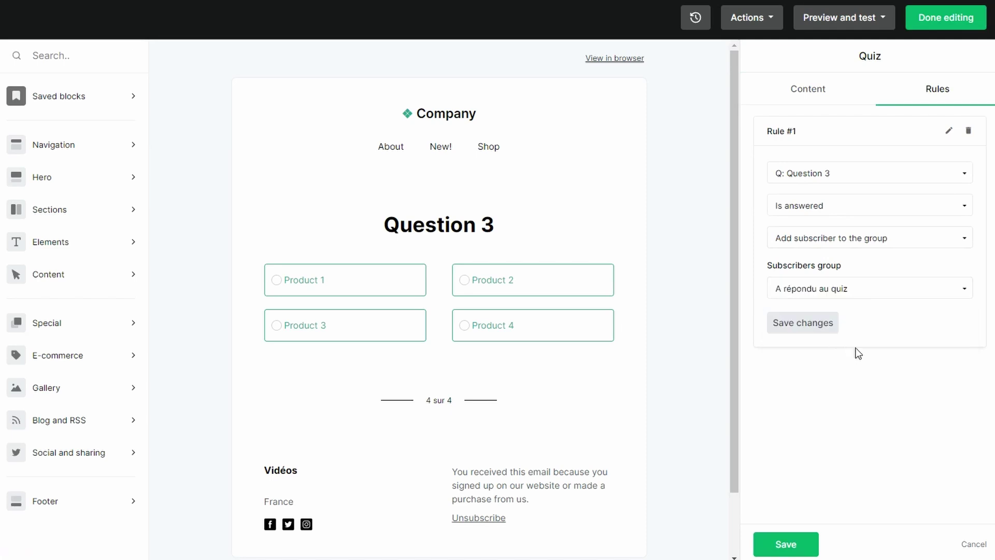
{"action": "left_click", "coordinate": [837, 288]}
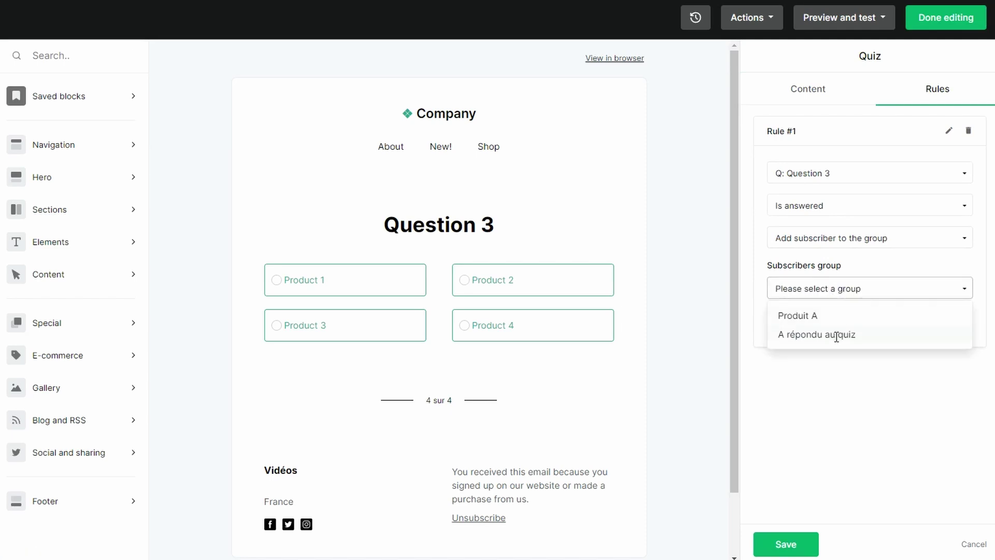
{"action": "left_click", "coordinate": [836, 335]}
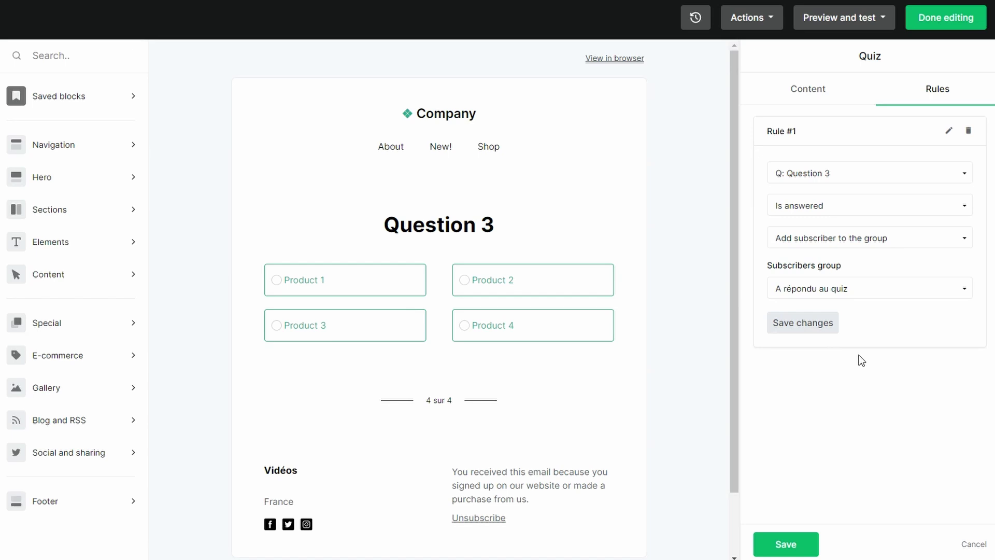
{"action": "left_click", "coordinate": [815, 322]}
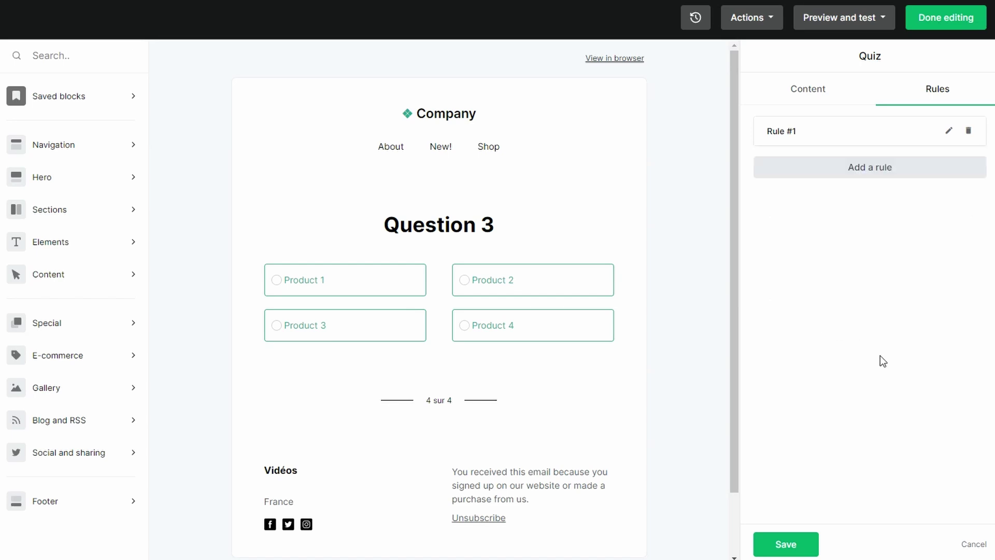
{"action": "left_click", "coordinate": [808, 544]}
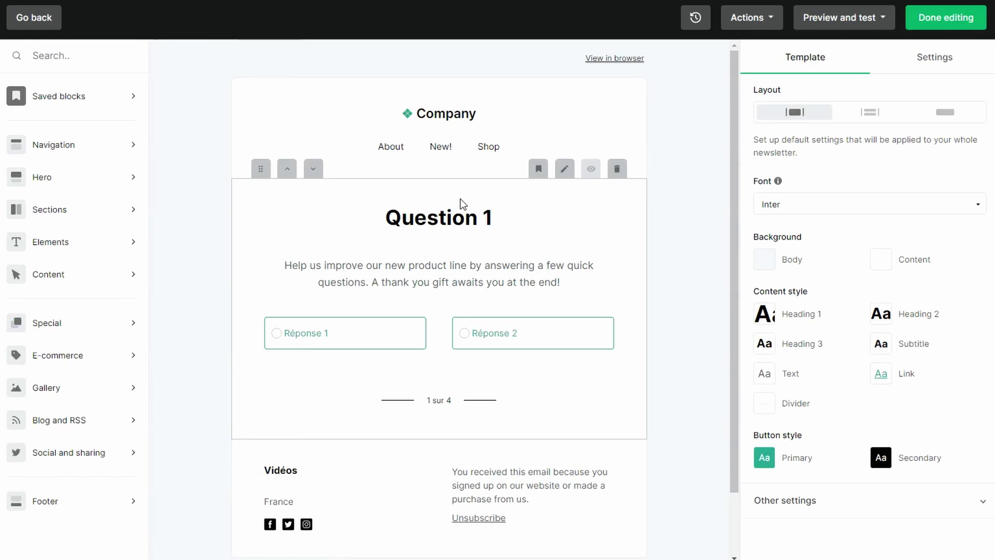
Step: Replace the quiz block with a Survey block beneath the newsletter's navigation and open its settings
{"action": "left_click", "coordinate": [499, 211]}
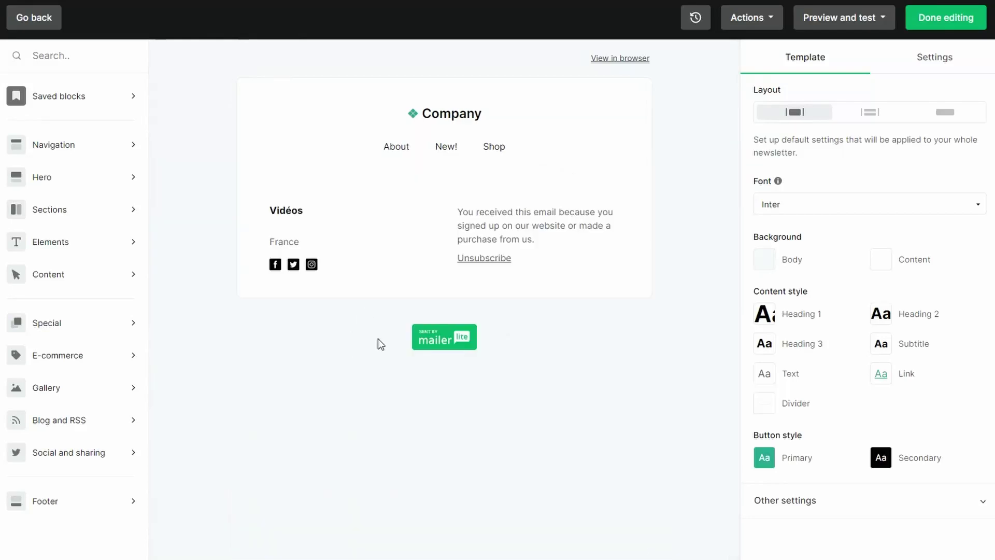
{"action": "left_click", "coordinate": [91, 329]}
{"action": "left_click_drag", "start_coordinate": [223, 119], "coordinate": [433, 213]}
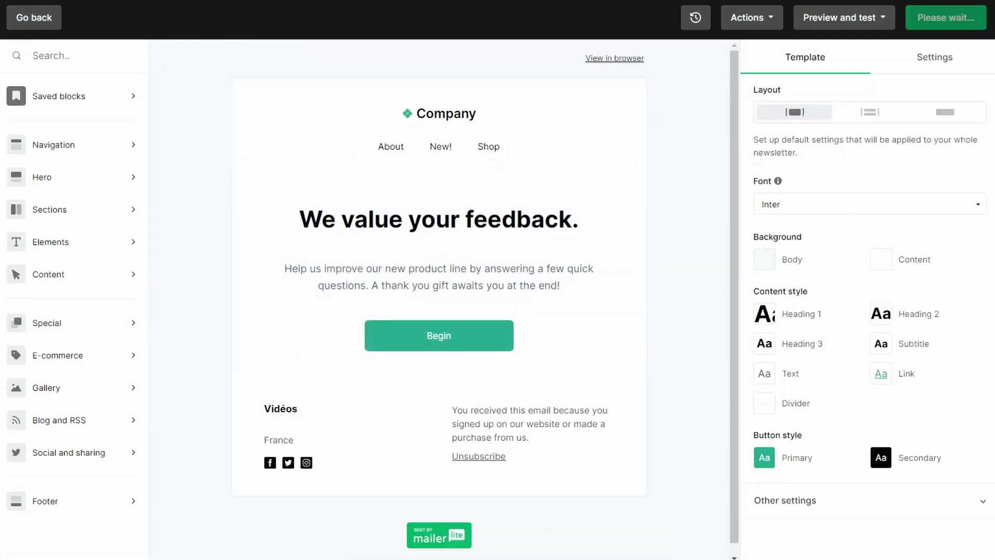
{"action": "left_click", "coordinate": [634, 244]}
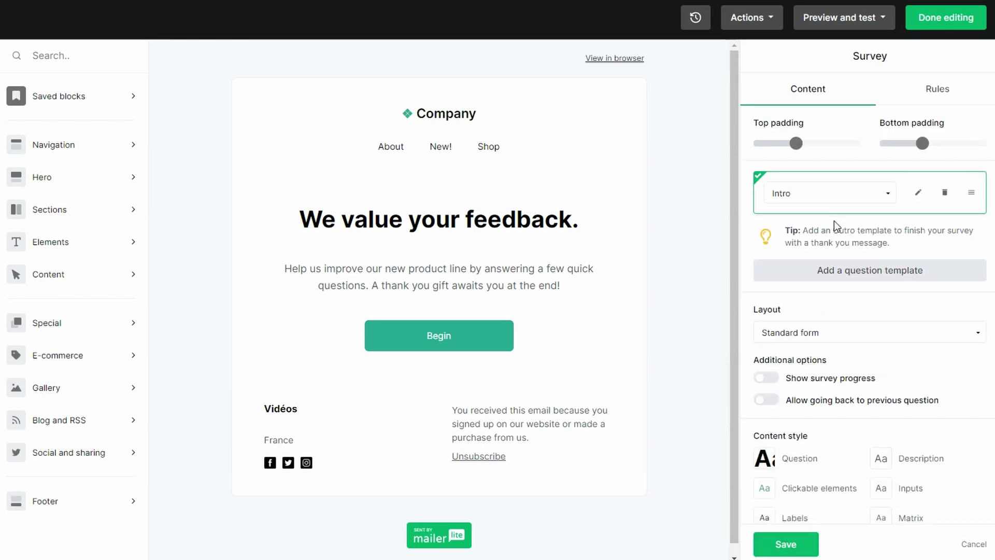
Step: Try the Multiple choice type with its multiple-answers option and the Open question type on the survey's Intro template
{"action": "left_click", "coordinate": [917, 193]}
{"action": "left_click", "coordinate": [921, 201]}
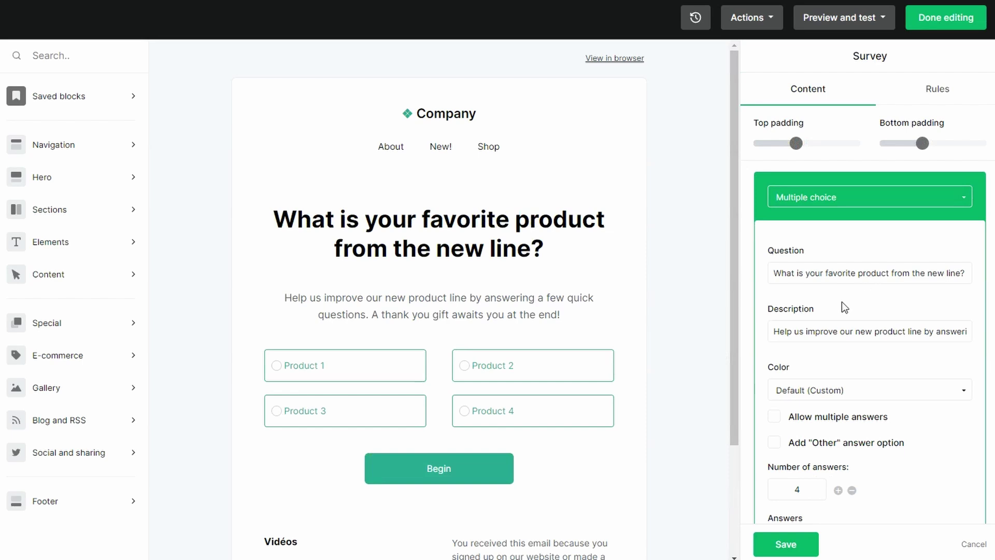
{"action": "left_click", "coordinate": [773, 418]}
{"action": "left_click", "coordinate": [775, 419]}
{"action": "left_click", "coordinate": [805, 206]}
{"action": "left_click", "coordinate": [809, 317]}
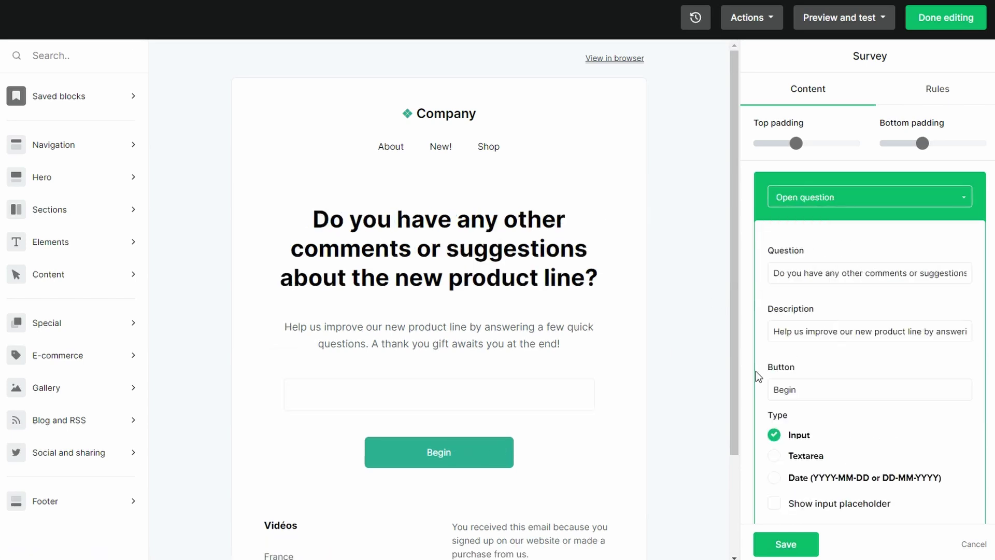
Step: Change the survey's first template to the Matrix question type and save its changes
{"action": "left_click", "coordinate": [840, 204]}
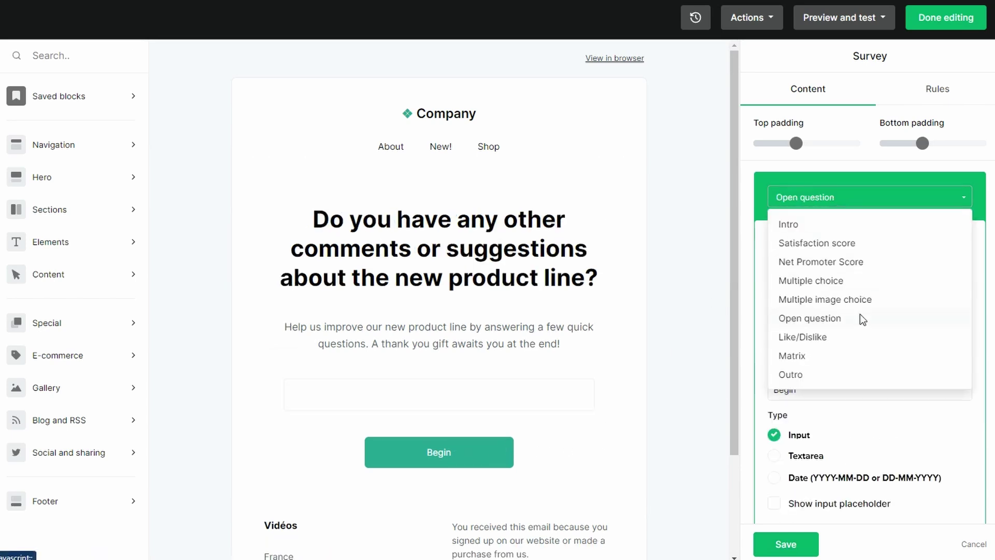
{"action": "left_click", "coordinate": [828, 354]}
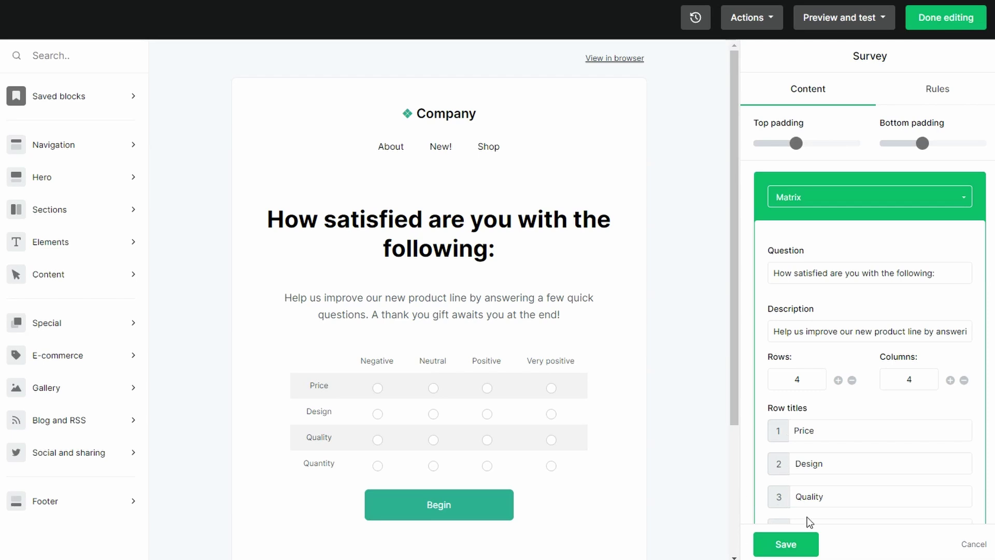
{"action": "scroll", "coordinate": [689, 350], "scroll_direction": "down", "scroll_amount": 2}
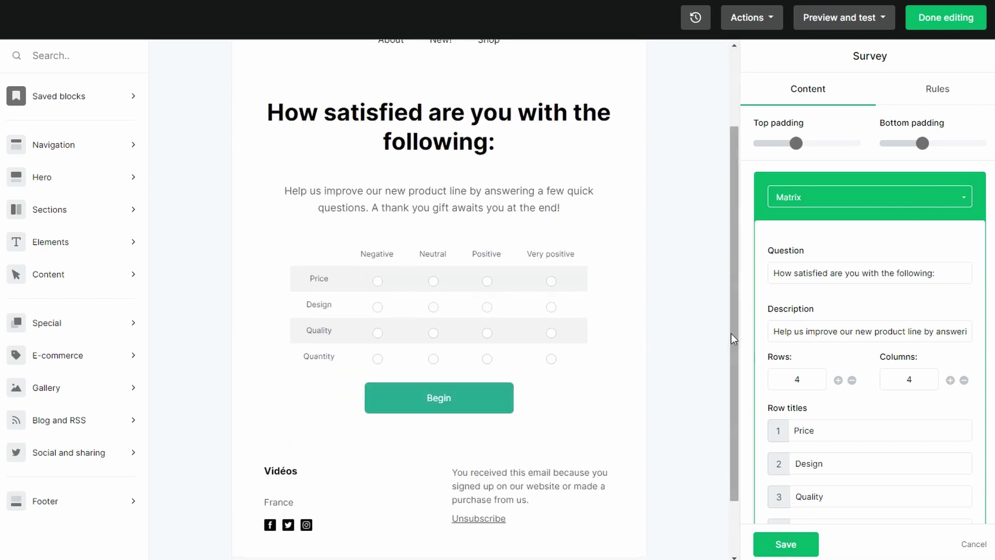
{"action": "scroll", "coordinate": [730, 334], "scroll_direction": "up", "scroll_amount": 2}
{"action": "left_click", "coordinate": [956, 197]}
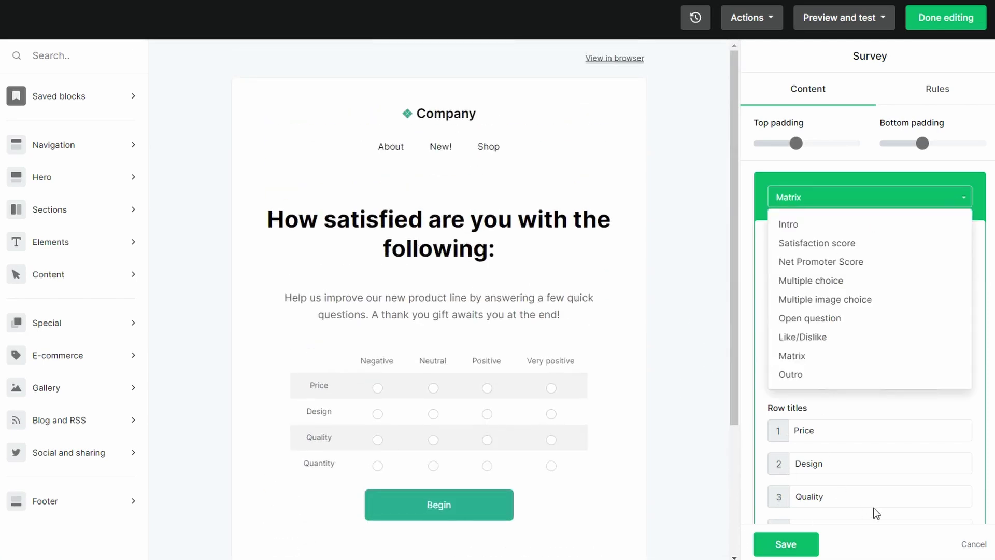
{"action": "scroll", "coordinate": [860, 497], "scroll_direction": "down", "scroll_amount": 8}
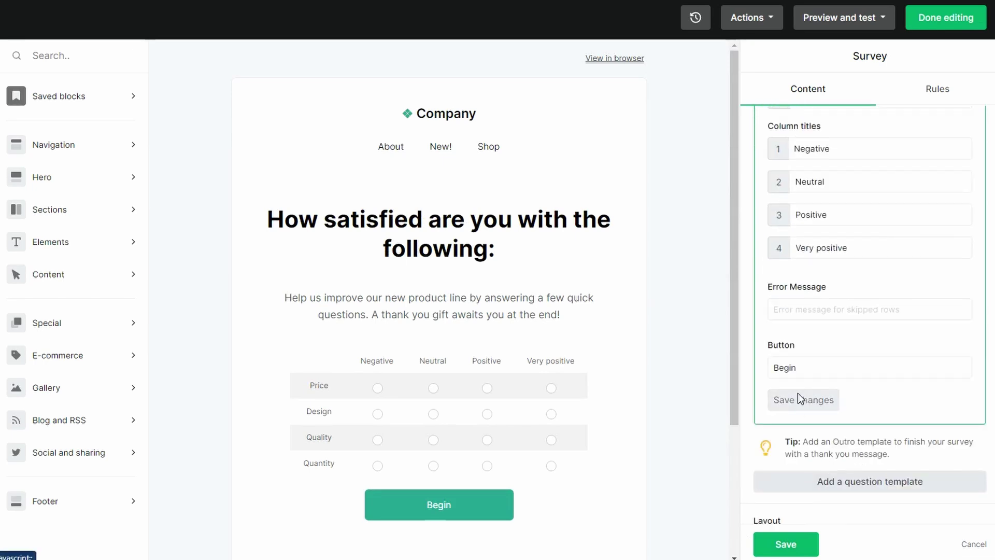
{"action": "scroll", "coordinate": [818, 383], "scroll_direction": "down", "scroll_amount": 7}
{"action": "scroll", "coordinate": [855, 233], "scroll_direction": "up", "scroll_amount": 3}
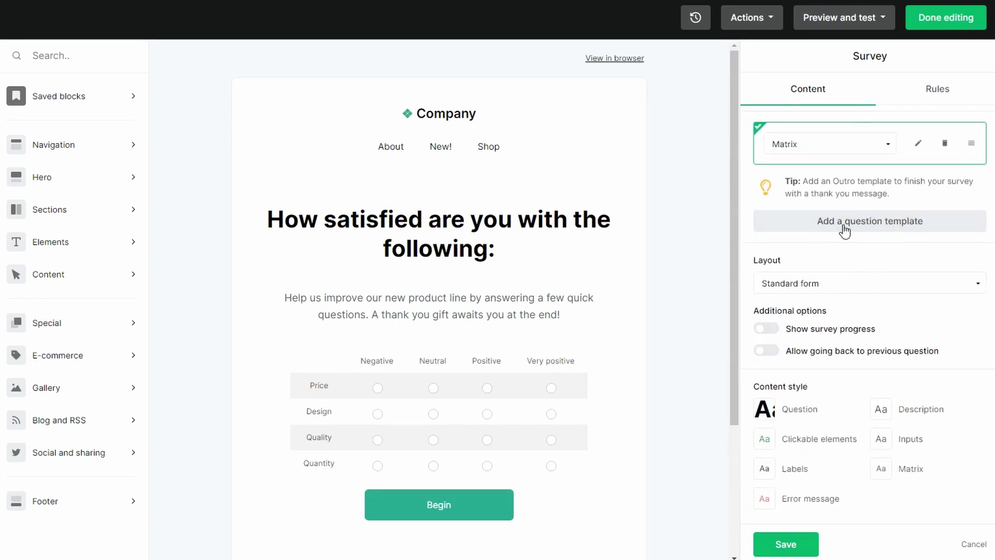
Step: Add a second question template to the survey and set its type to Outro
{"action": "left_click", "coordinate": [869, 282]}
{"action": "left_click", "coordinate": [855, 210]}
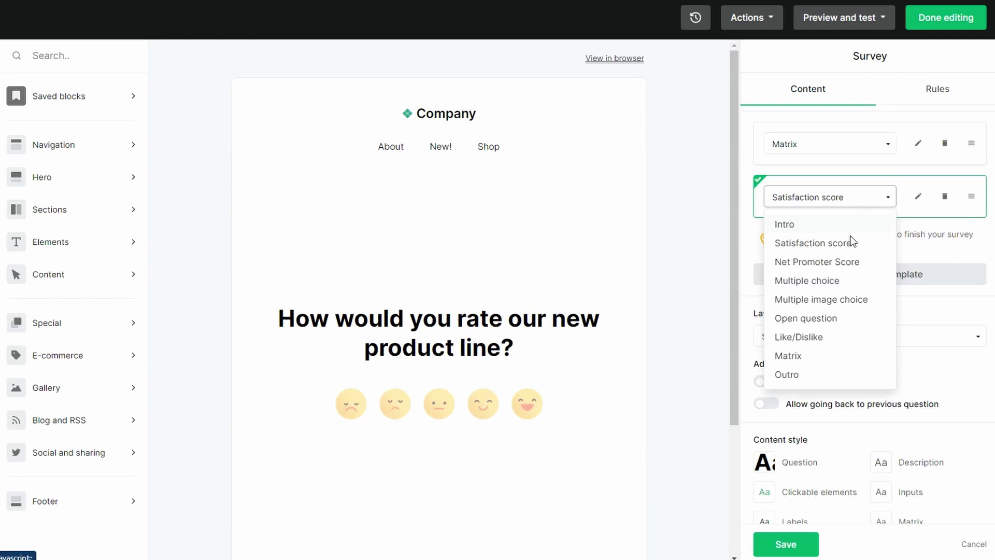
{"action": "left_click", "coordinate": [832, 372]}
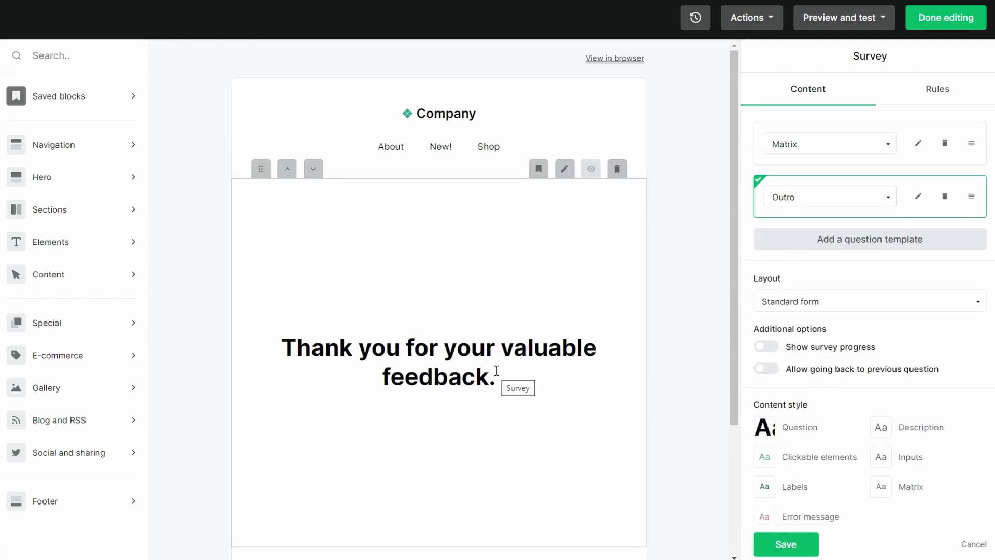
Step: Set the font size of the survey's Question style to 30
{"action": "scroll", "coordinate": [783, 461], "scroll_direction": "down", "scroll_amount": 2}
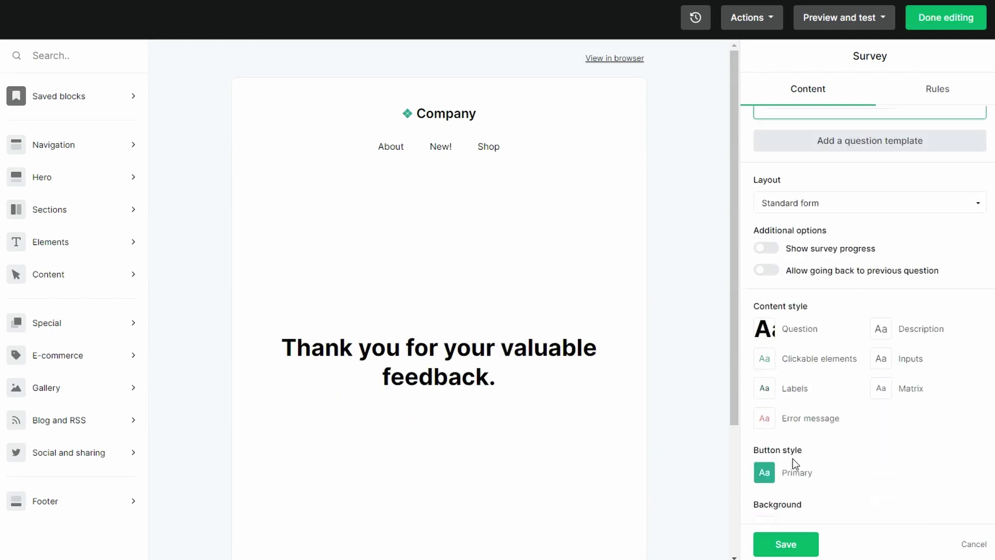
{"action": "left_click", "coordinate": [774, 323]}
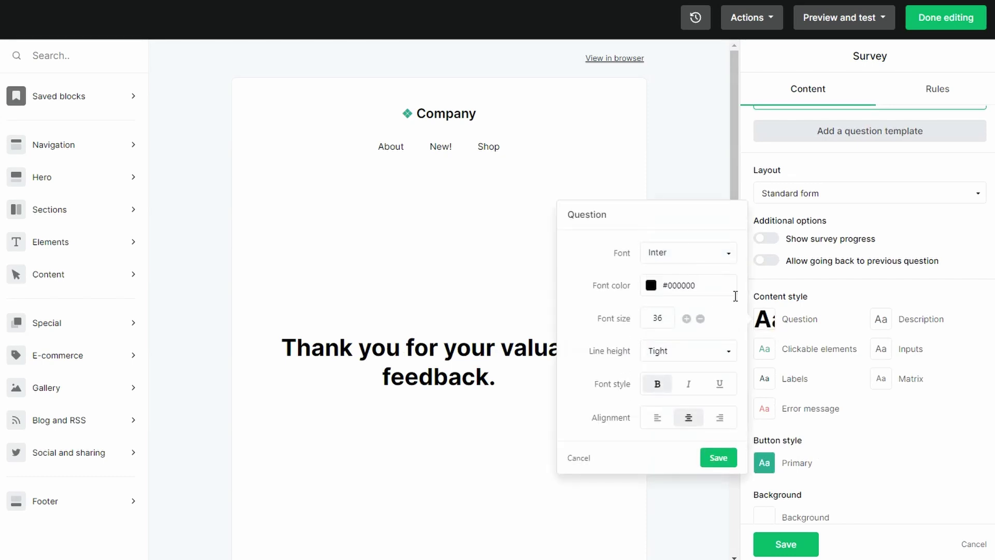
{"action": "left_click", "coordinate": [701, 319]}
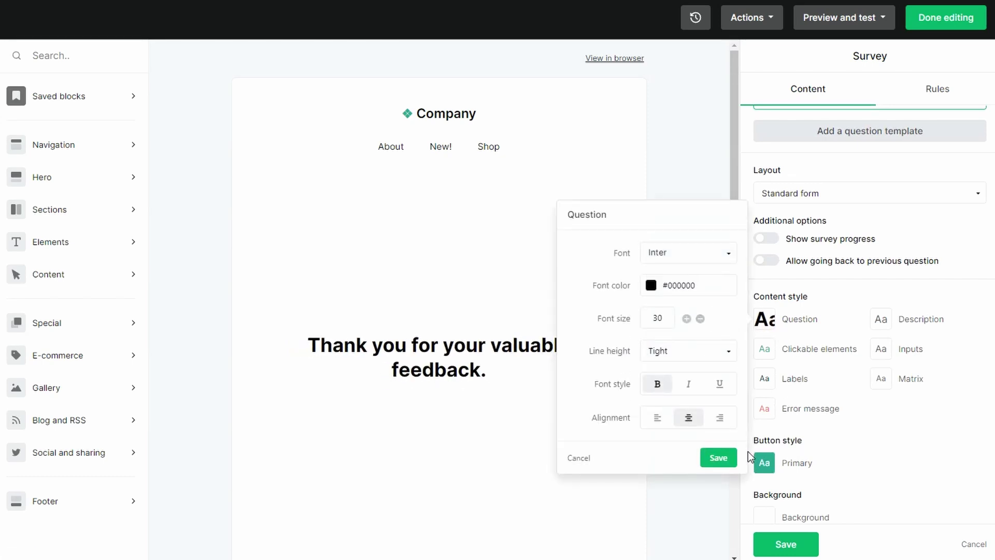
Step: Choose a new background color for the survey's Primary button style
{"action": "left_click", "coordinate": [765, 460]}
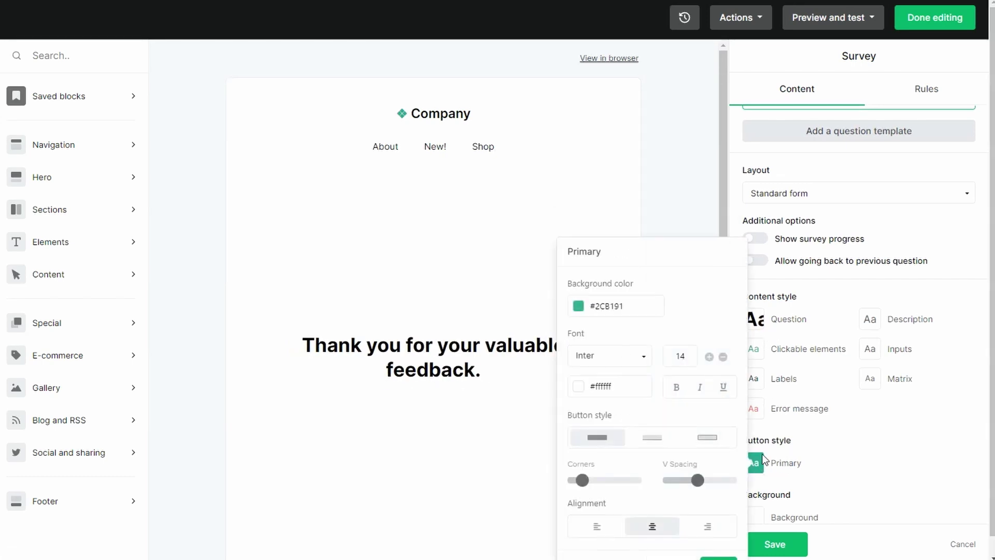
{"action": "left_click", "coordinate": [617, 306]}
{"action": "left_click", "coordinate": [644, 408]}
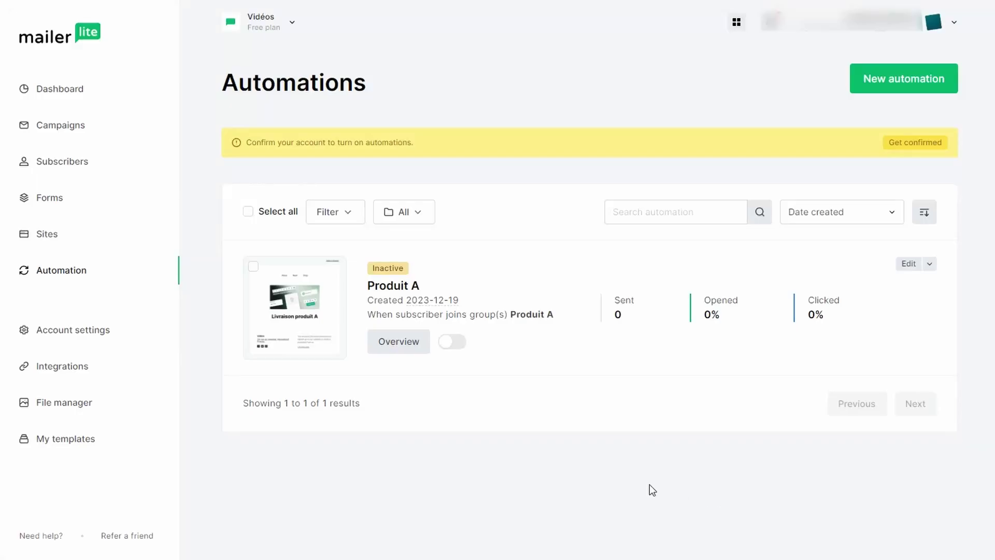
Step: View the Produit A automation's overview and open the survey report of its Quiz email
{"action": "left_click", "coordinate": [410, 341]}
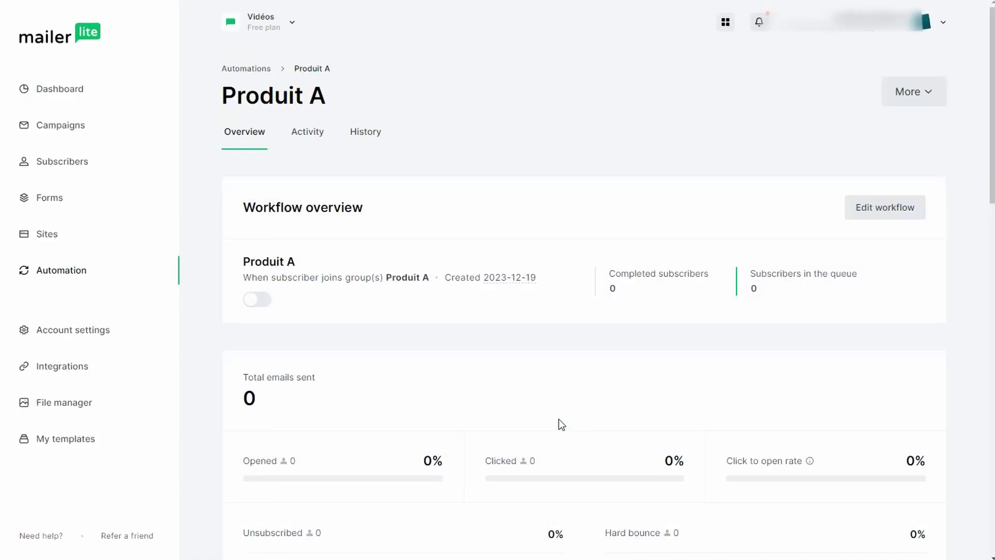
{"action": "scroll", "coordinate": [549, 435], "scroll_direction": "down", "scroll_amount": 10}
{"action": "scroll", "coordinate": [566, 445], "scroll_direction": "down", "scroll_amount": 3}
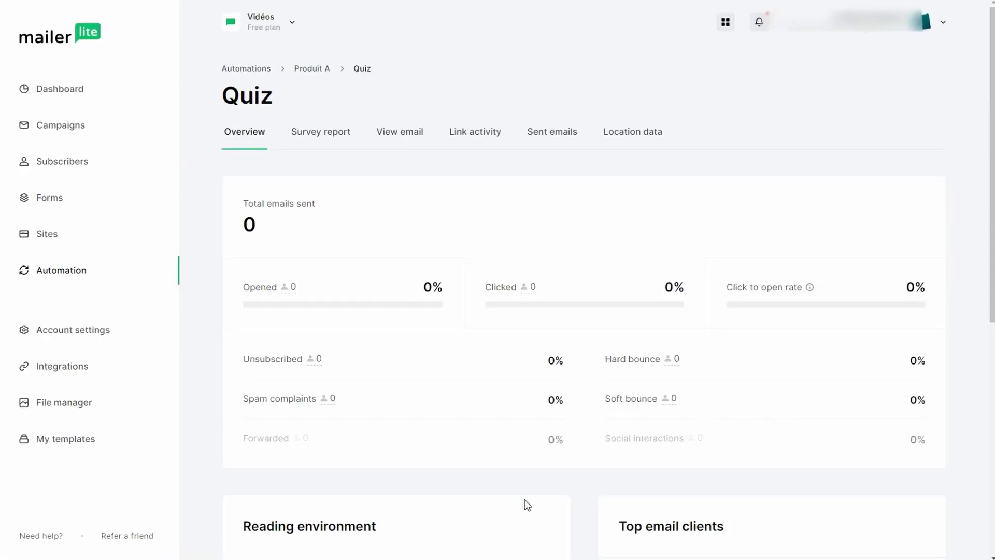
{"action": "left_click", "coordinate": [321, 133]}
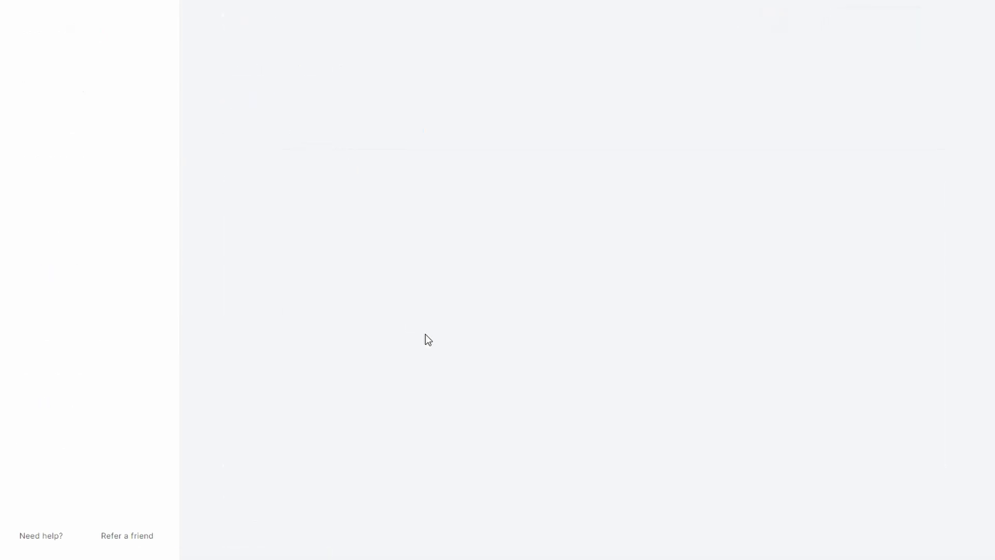